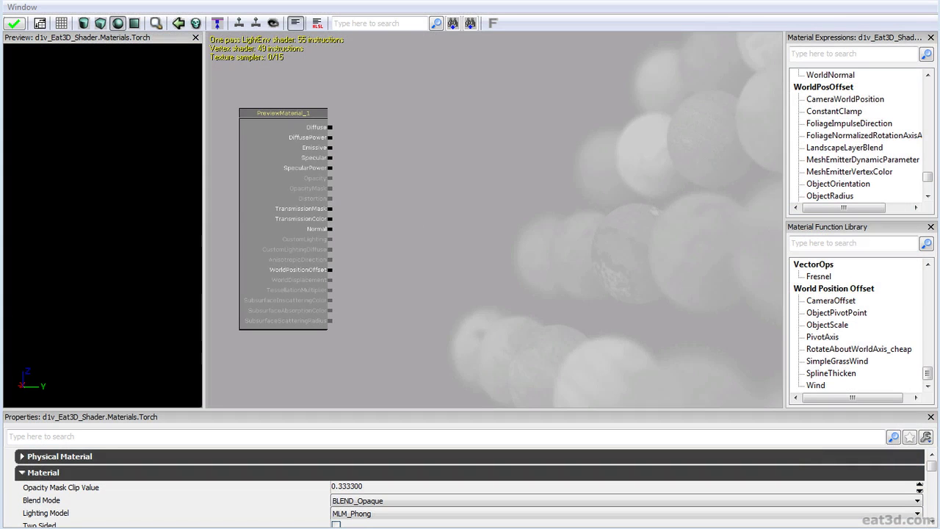
Add a texture sample using the Bark_N texture and place it well to the side of the material node
{"action": "left_click", "coordinate": [547, 167]}
{"action": "mouse_move", "coordinate": [571, 198]}
{"action": "left_mouse_down"}
{"action": "mouse_move", "coordinate": [544, 192]}
{"action": "mouse_move", "coordinate": [508, 210]}
{"action": "mouse_move", "coordinate": [483, 283]}
{"action": "mouse_move", "coordinate": [598, 213]}
{"action": "mouse_move", "coordinate": [562, 219]}
{"action": "mouse_move", "coordinate": [573, 203]}
{"action": "left_mouse_up"}
{"action": "mouse_move", "coordinate": [560, 280]}
{"action": "left_mouse_down"}
{"action": "mouse_move", "coordinate": [581, 281]}
{"action": "mouse_move", "coordinate": [569, 279]}
{"action": "left_mouse_up"}
{"action": "scroll", "coordinate": [574, 283], "scroll_direction": "down", "scroll_amount": 2}
{"action": "scroll", "coordinate": [574, 285], "scroll_direction": "up", "scroll_amount": 3}
{"action": "left_click", "coordinate": [573, 285]}
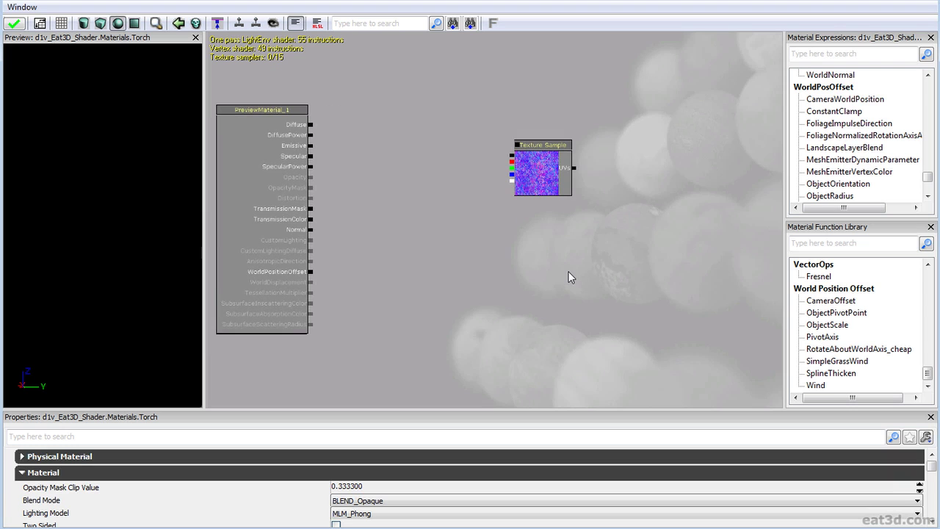
{"action": "left_click_drag", "start_coordinate": [511, 219], "coordinate": [521, 234]}
{"action": "left_click_drag", "start_coordinate": [556, 160], "coordinate": [581, 146]}
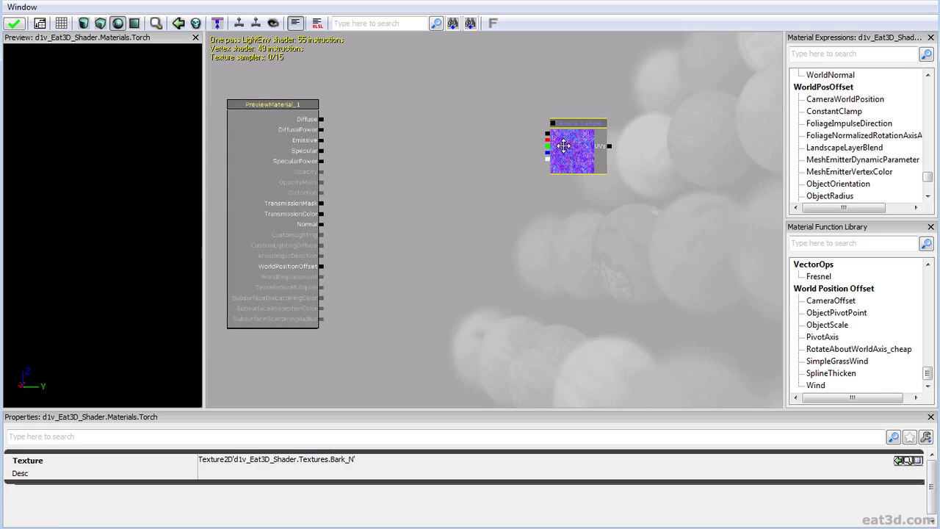
{"action": "left_click_drag", "start_coordinate": [511, 237], "coordinate": [503, 232]}
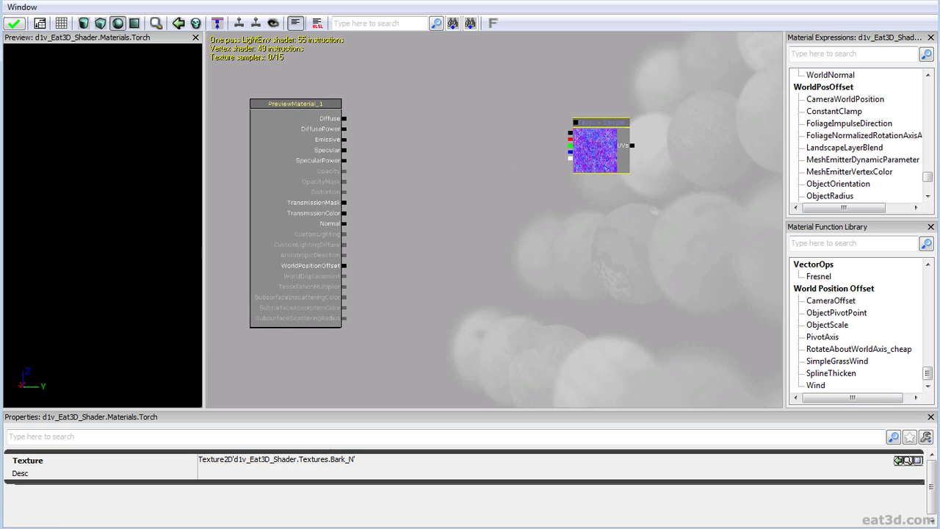
Add the Gradient_Mapping material function between the material node and the texture sample, moving the sample lower to make room
{"action": "left_click", "coordinate": [850, 244]}
{"action": "type", "text": "Gra"}
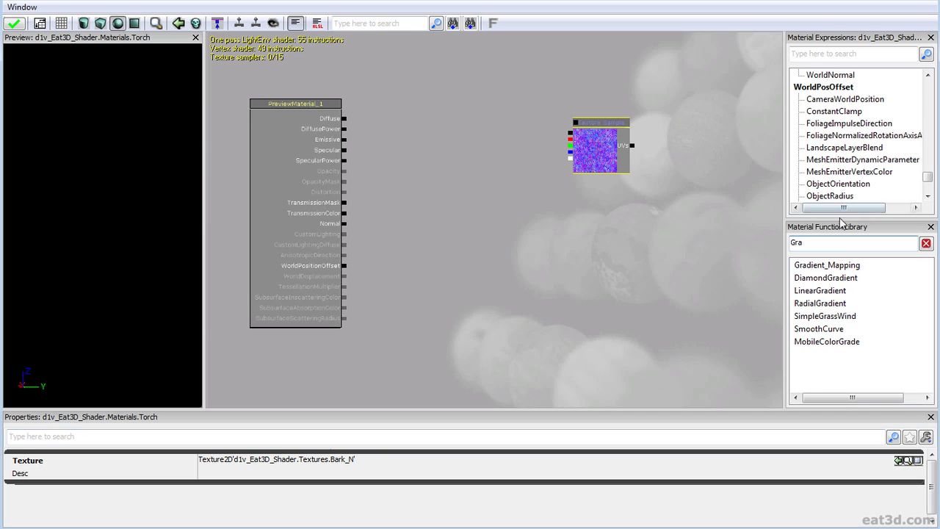
{"action": "left_click_drag", "start_coordinate": [811, 270], "coordinate": [480, 153]}
{"action": "left_click", "coordinate": [592, 160]}
{"action": "left_click_drag", "start_coordinate": [592, 160], "coordinate": [608, 202]}
{"action": "scroll", "coordinate": [608, 203], "scroll_direction": "up", "scroll_amount": 2}
{"action": "left_click_drag", "start_coordinate": [596, 249], "coordinate": [653, 265]}
Add a ComponentMask set to R only and wire it between the texture sample's alpha output and Gradient_Mapping's Heightmap input
{"action": "left_click", "coordinate": [836, 55]}
{"action": "type", "text": "compo"}
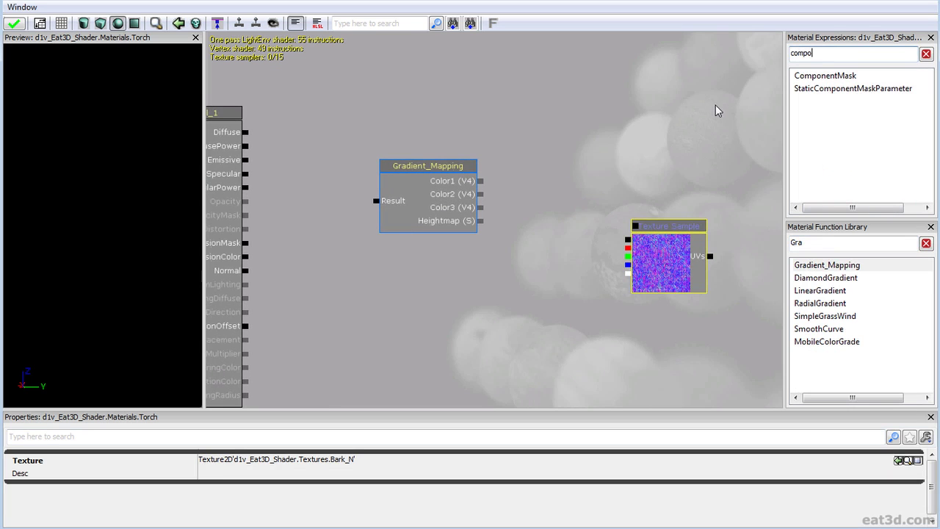
{"action": "left_click_drag", "start_coordinate": [802, 75], "coordinate": [461, 248]}
{"action": "left_click_drag", "start_coordinate": [475, 299], "coordinate": [532, 269]}
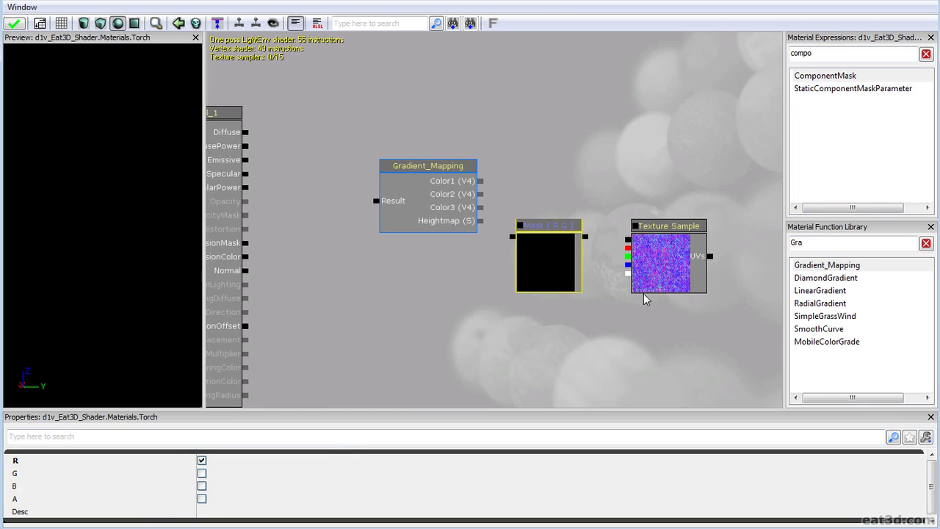
{"action": "left_click_drag", "start_coordinate": [628, 273], "coordinate": [585, 236]}
{"action": "left_click_drag", "start_coordinate": [524, 248], "coordinate": [453, 214]}
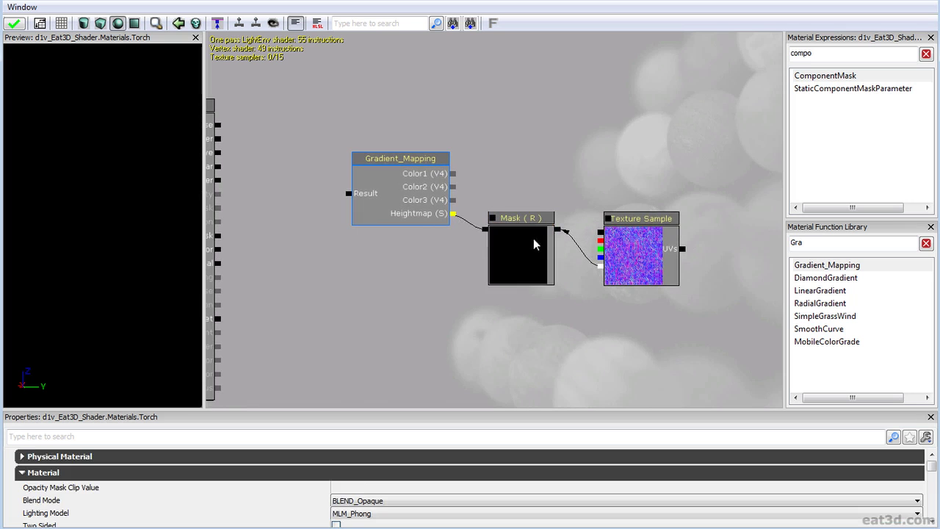
{"action": "left_click", "coordinate": [527, 246]}
Connect the Gradient_Mapping result to Diffuse and preview the material up close on a plane
{"action": "left_click_drag", "start_coordinate": [341, 202], "coordinate": [386, 162]}
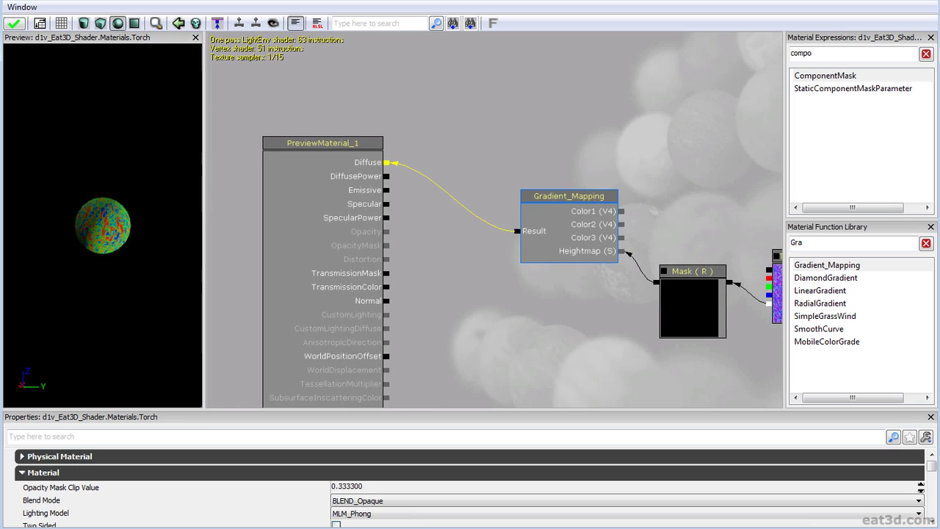
{"action": "left_click", "coordinate": [134, 24]}
{"action": "right_click_drag", "start_coordinate": [142, 233], "coordinate": [142, 315]}
{"action": "left_click_drag", "start_coordinate": [142, 234], "coordinate": [110, 234]}
Connect the bark texture sample's RGB output to the material's Normal input
{"action": "left_click_drag", "start_coordinate": [463, 296], "coordinate": [293, 260]}
{"action": "left_click_drag", "start_coordinate": [499, 270], "coordinate": [572, 252]}
{"action": "mouse_move", "coordinate": [685, 215]}
{"action": "left_mouse_down"}
{"action": "mouse_move", "coordinate": [489, 257]}
{"action": "mouse_move", "coordinate": [305, 246]}
{"action": "left_mouse_up"}
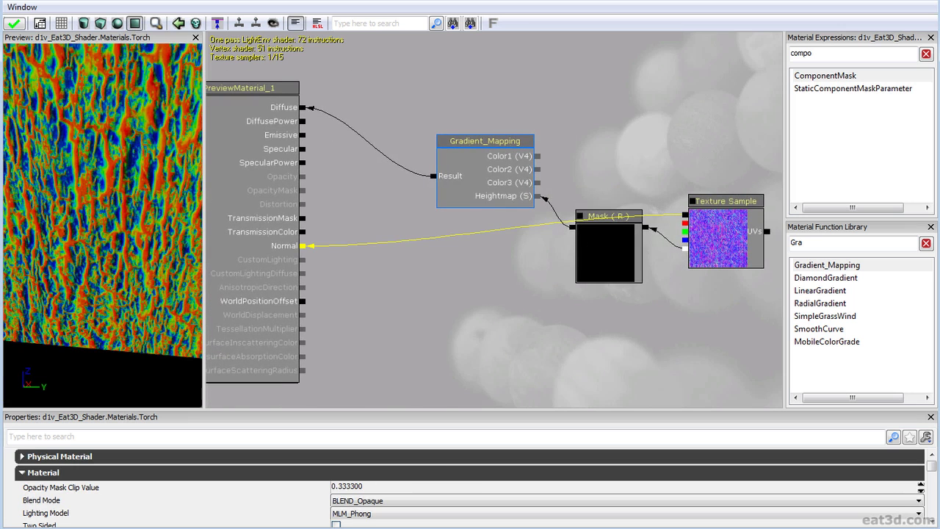
Examine the Bark_N texture's colour channels without alpha, and its alpha channel on its own
{"action": "double_click", "coordinate": [765, 223]}
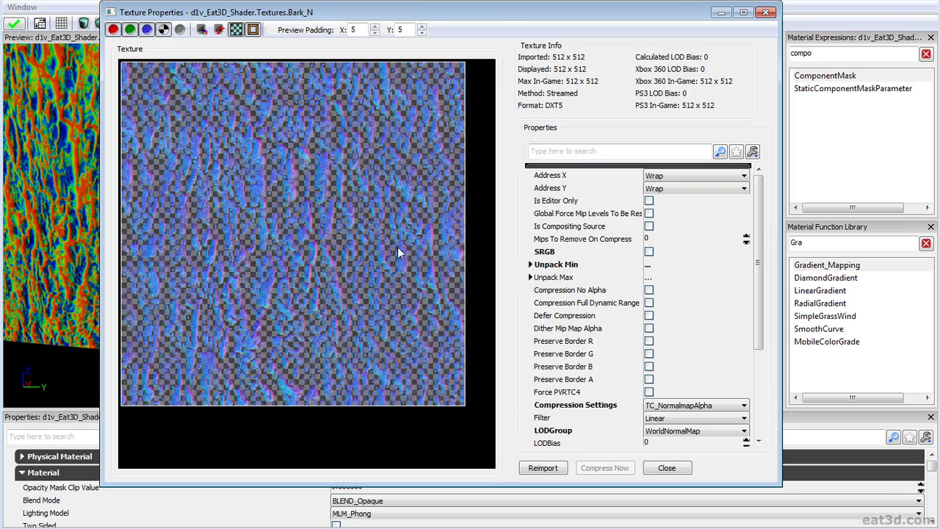
{"action": "left_click", "coordinate": [163, 31]}
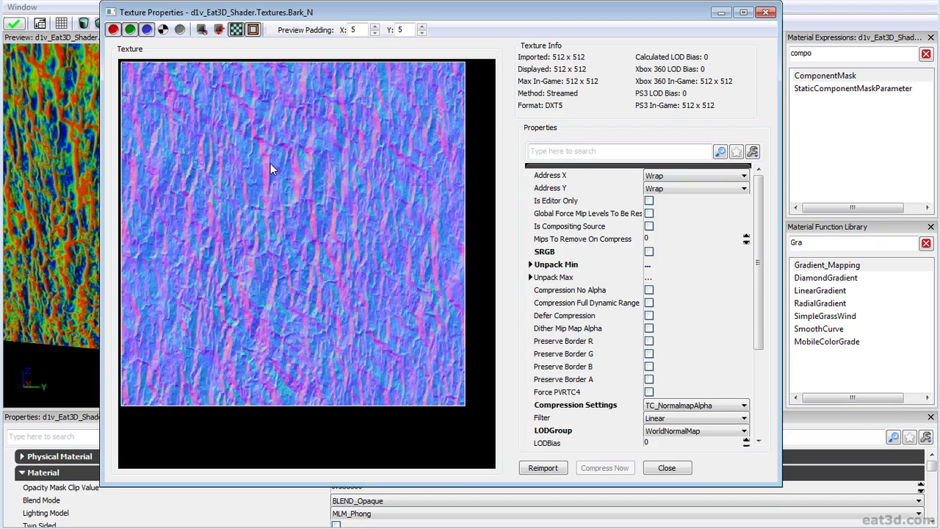
{"action": "left_click", "coordinate": [150, 29]}
{"action": "left_click", "coordinate": [130, 29]}
{"action": "left_click", "coordinate": [113, 29]}
{"action": "left_click", "coordinate": [164, 30]}
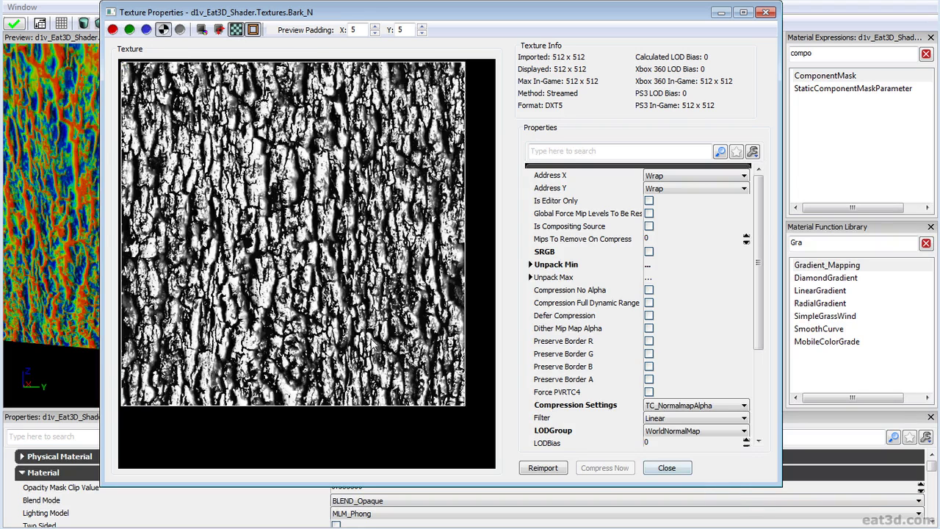
{"action": "left_click", "coordinate": [667, 468]}
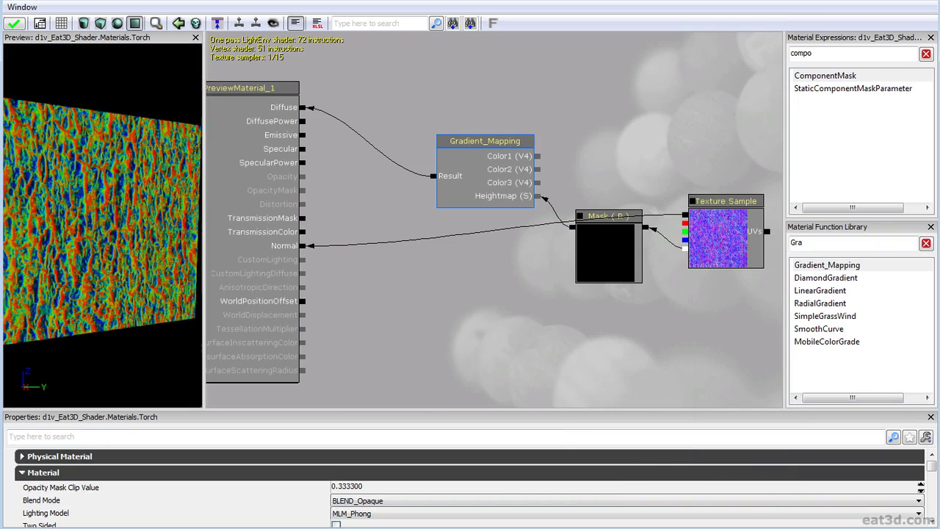
Tidy the graph by moving the Mask and Gradient_Mapping nodes slightly upward
{"action": "left_click_drag", "start_coordinate": [770, 223], "coordinate": [693, 221]}
{"action": "left_click", "coordinate": [518, 247]}
{"action": "left_click_drag", "start_coordinate": [518, 248], "coordinate": [523, 235]}
{"action": "left_click_drag", "start_coordinate": [377, 186], "coordinate": [380, 149]}
{"action": "left_click_drag", "start_coordinate": [532, 236], "coordinate": [529, 230]}
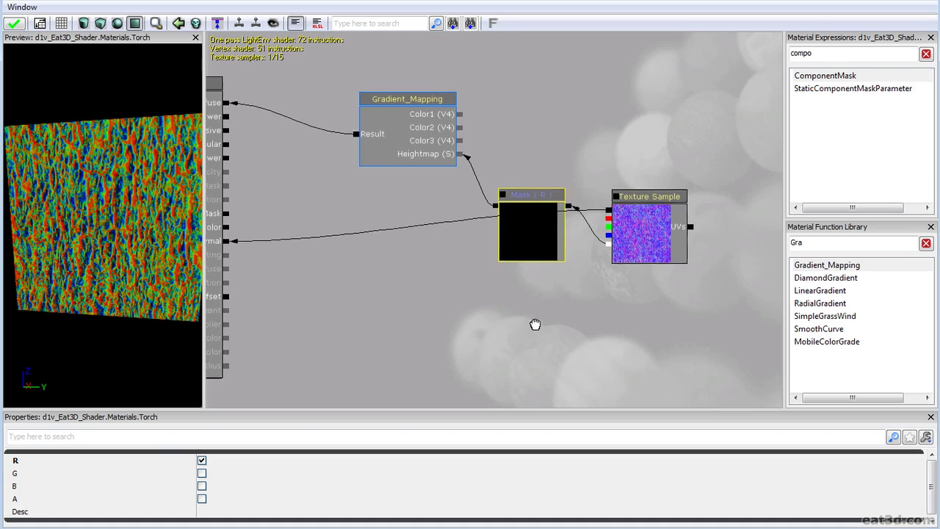
Paste the three brown colour parameters and connect Color1, Color3 and Color4 to Gradient_Mapping's Color1, Color2 and Color3 inputs
{"action": "scroll", "coordinate": [534, 322], "scroll_direction": "down", "scroll_amount": 5}
{"action": "key", "text": "ctrl+v"}
{"action": "left_click_drag", "start_coordinate": [661, 103], "coordinate": [569, 180]}
{"action": "left_click_drag", "start_coordinate": [589, 151], "coordinate": [466, 222]}
{"action": "scroll", "coordinate": [316, 310], "scroll_direction": "up", "scroll_amount": 3}
{"action": "left_click", "coordinate": [435, 176]}
{"action": "left_click_drag", "start_coordinate": [439, 170], "coordinate": [506, 114]}
{"action": "left_click_drag", "start_coordinate": [440, 245], "coordinate": [414, 215]}
{"action": "left_click", "coordinate": [490, 236]}
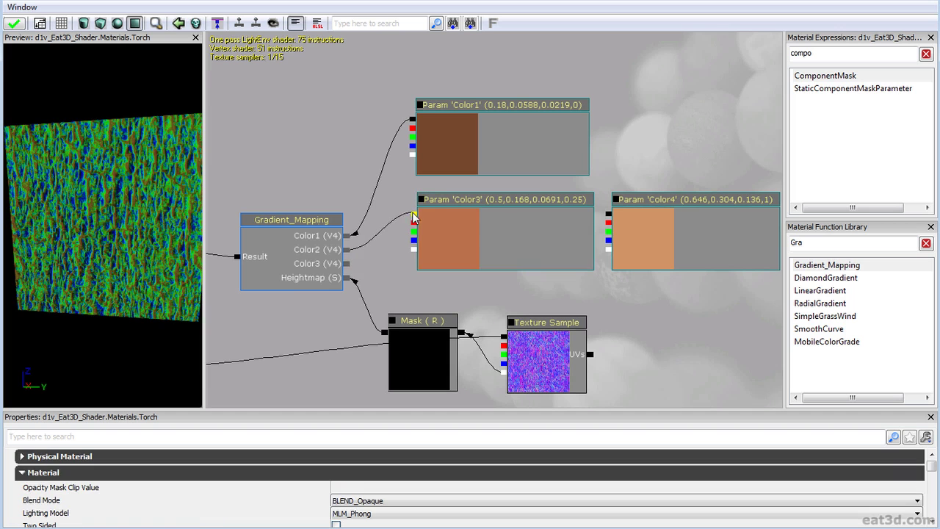
{"action": "left_click_drag", "start_coordinate": [346, 263], "coordinate": [607, 218]}
Examine the coloured bark on the preview plane from several distances and angles
{"action": "right_click_drag", "start_coordinate": [116, 164], "coordinate": [116, 132]}
{"action": "left_click_drag", "start_coordinate": [116, 164], "coordinate": [73, 167]}
{"action": "right_click_drag", "start_coordinate": [130, 162], "coordinate": [130, 117]}
{"action": "left_click_drag", "start_coordinate": [130, 162], "coordinate": [172, 163]}
{"action": "right_click_drag", "start_coordinate": [130, 162], "coordinate": [140, 228]}
{"action": "left_click_drag", "start_coordinate": [180, 248], "coordinate": [155, 251]}
{"action": "right_click_drag", "start_coordinate": [155, 251], "coordinate": [113, 225]}
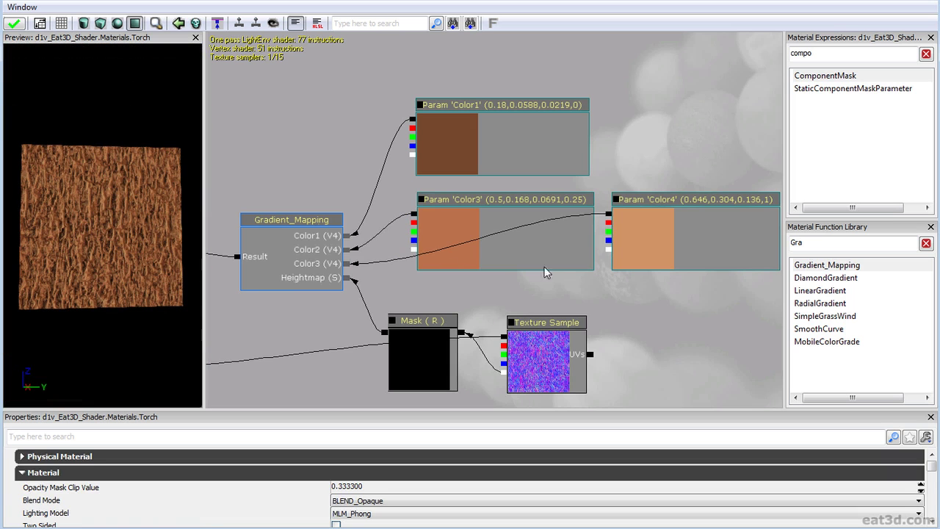
Stack the three colour parameter nodes vertically above the mask and texture sample, with Color4 lowest
{"action": "left_click_drag", "start_coordinate": [651, 256], "coordinate": [629, 237]}
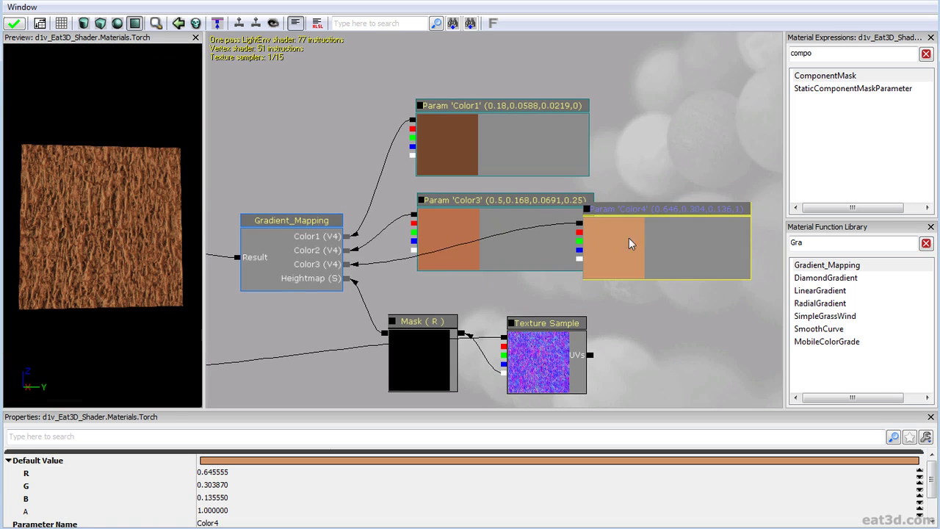
{"action": "left_click_drag", "start_coordinate": [421, 278], "coordinate": [474, 163], "text": "ctrl+alt"}
{"action": "left_click_drag", "start_coordinate": [497, 217], "coordinate": [557, 125], "text": "ctrl"}
{"action": "left_click_drag", "start_coordinate": [657, 239], "coordinate": [424, 104]}
{"action": "left_click", "coordinate": [661, 223]}
{"action": "left_click", "coordinate": [680, 284]}
{"action": "left_click_drag", "start_coordinate": [525, 196], "coordinate": [461, 192], "text": "ctrl"}
{"action": "left_click", "coordinate": [567, 211]}
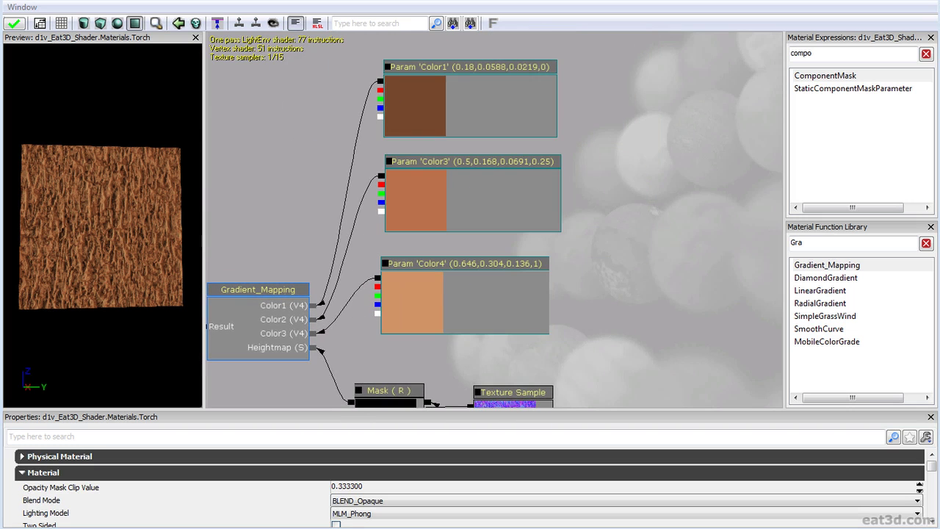
Add a texture coordinate node on the UVs side of the bark texture sample
{"action": "left_click_drag", "start_coordinate": [657, 364], "coordinate": [649, 239]}
{"action": "double_click", "coordinate": [832, 52]}
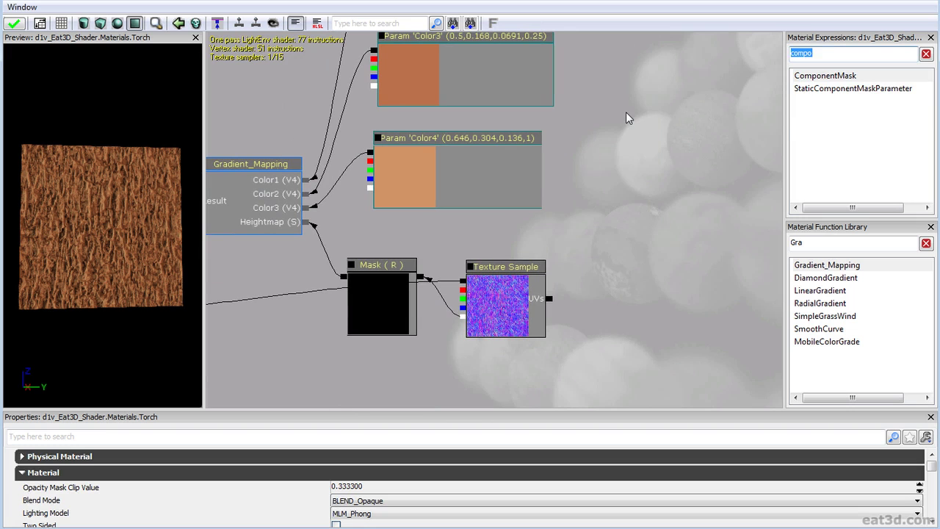
{"action": "type", "text": "coo"}
{"action": "left_click_drag", "start_coordinate": [812, 94], "coordinate": [640, 269]}
{"action": "left_click_drag", "start_coordinate": [631, 292], "coordinate": [606, 291], "text": "ctrl"}
Add a Multiply node between the texture sample and TexCoord, spacing TexCoord farther out
{"action": "left_click", "coordinate": [838, 51]}
{"action": "double_click", "coordinate": [837, 53]}
{"action": "type", "text": "mu"}
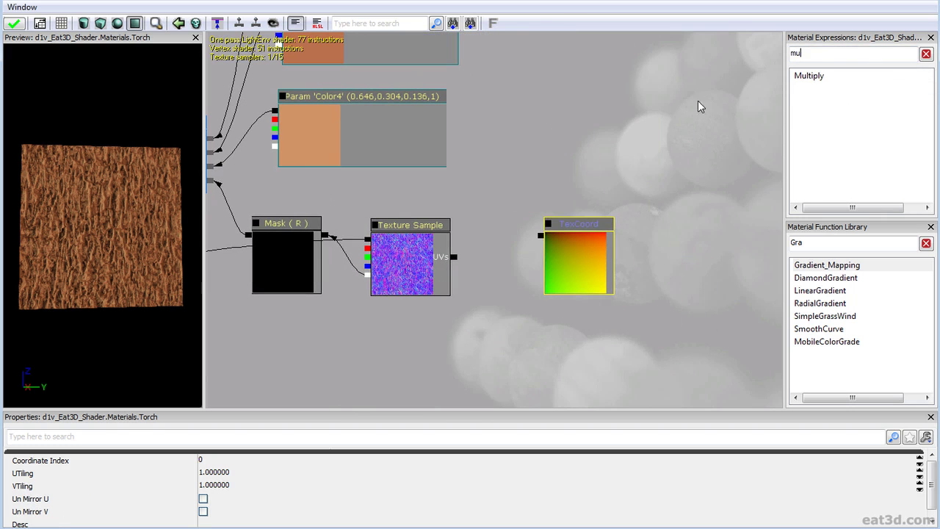
{"action": "left_click", "coordinate": [535, 266]}
{"action": "left_click_drag", "start_coordinate": [594, 269], "coordinate": [668, 273]}
Add a Constant3Vector, convert it to a parameter, and place it below the TexCoord node
{"action": "left_click_drag", "start_coordinate": [813, 56], "coordinate": [747, 62]}
{"action": "type", "text": "3"}
{"action": "left_click_drag", "start_coordinate": [817, 78], "coordinate": [697, 254]}
{"action": "right_click", "coordinate": [745, 260]}
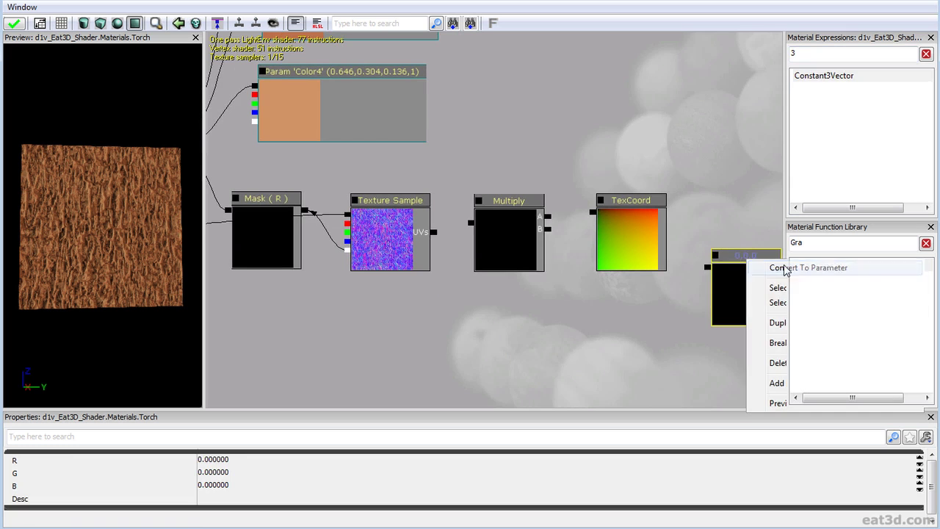
{"action": "left_click", "coordinate": [777, 268]}
{"action": "left_click_drag", "start_coordinate": [650, 274], "coordinate": [558, 302]}
Name the new vector parameter "X: Tiling" and set its default R value to 1
{"action": "left_click", "coordinate": [209, 522]}
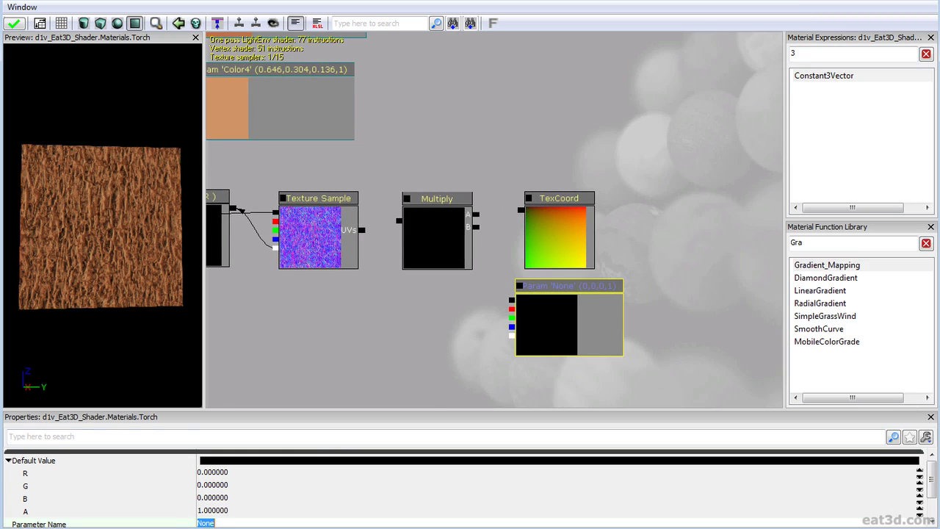
{"action": "type", "text": "Tiling"}
{"action": "key", "text": "Return"}
{"action": "left_click", "coordinate": [207, 474]}
{"action": "type", "text": "1"}
{"action": "key", "text": "Return"}
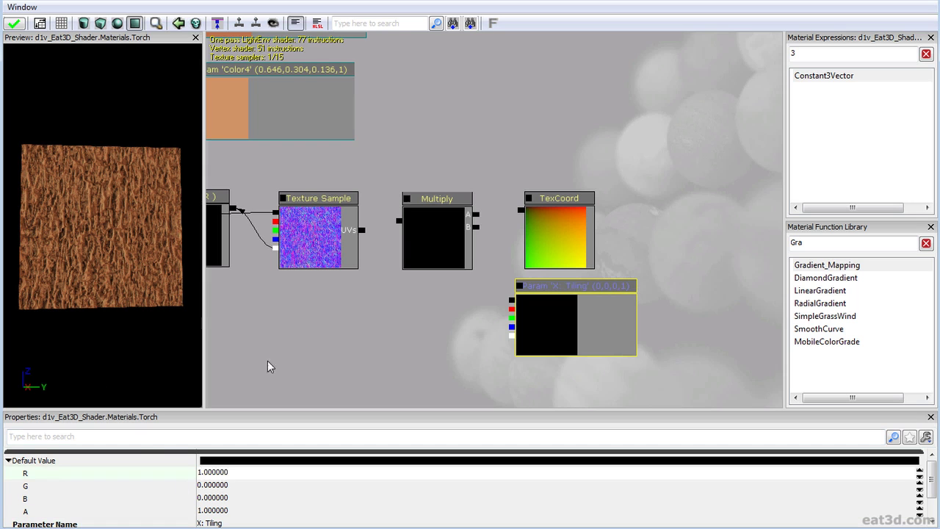
Multiply TexCoord by the tiling parameter's red channel and feed the result into the bark texture sample's UVs
{"action": "left_click_drag", "start_coordinate": [540, 325], "coordinate": [495, 207]}
{"action": "scroll", "coordinate": [519, 306], "scroll_direction": "up", "scroll_amount": 1}
{"action": "left_click_drag", "start_coordinate": [524, 203], "coordinate": [571, 199]}
{"action": "left_click_drag", "start_coordinate": [441, 209], "coordinate": [403, 218]}
{"action": "left_click", "coordinate": [597, 333]}
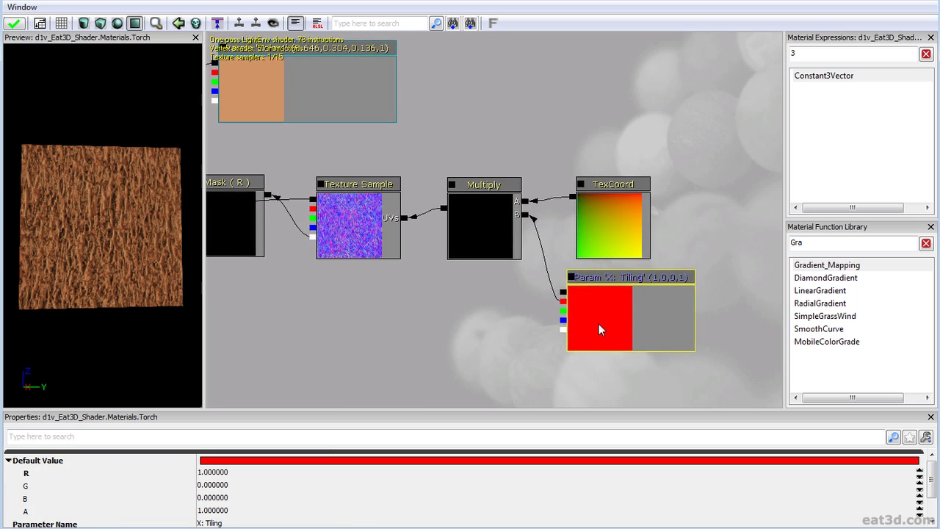
Review the whole node network from the tiling setup back to the material inputs
{"action": "left_click_drag", "start_coordinate": [608, 307], "coordinate": [617, 308], "text": "ctrl"}
{"action": "left_click_drag", "start_coordinate": [428, 301], "coordinate": [402, 275]}
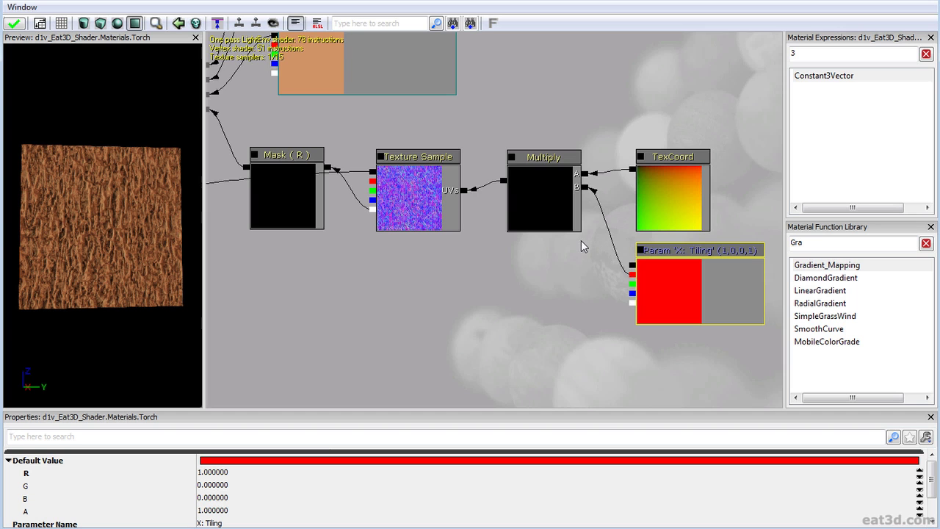
{"action": "left_click_drag", "start_coordinate": [580, 243], "coordinate": [650, 254]}
{"action": "scroll", "coordinate": [489, 249], "scroll_direction": "down", "scroll_amount": 4}
{"action": "left_click_drag", "start_coordinate": [460, 264], "coordinate": [481, 283]}
{"action": "scroll", "coordinate": [505, 232], "scroll_direction": "down", "scroll_amount": 3}
{"action": "left_click_drag", "start_coordinate": [505, 232], "coordinate": [549, 226]}
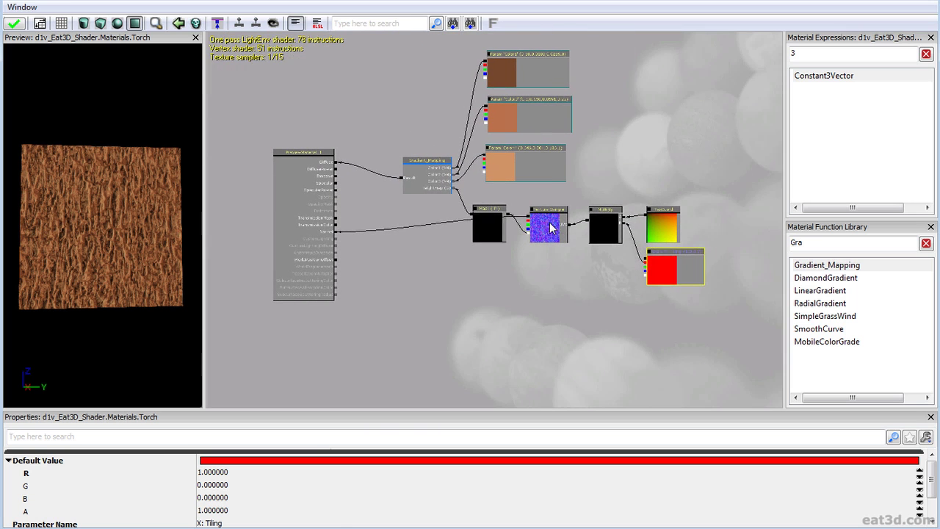
{"action": "left_click", "coordinate": [418, 247]}
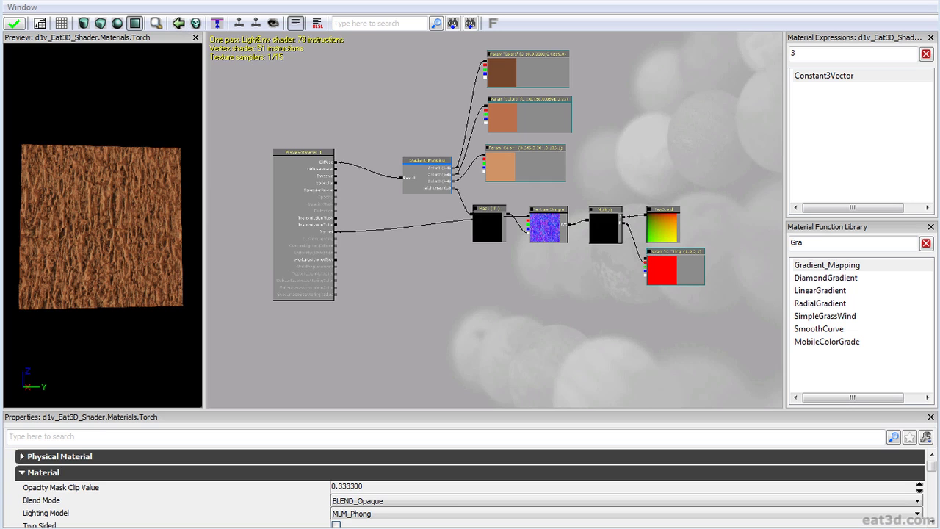
Switch the material preview to the torch mesh and frame it upright in the preview
{"action": "left_click_drag", "start_coordinate": [0, 123], "coordinate": [0, 120]}
{"action": "left_click", "coordinate": [178, 25]}
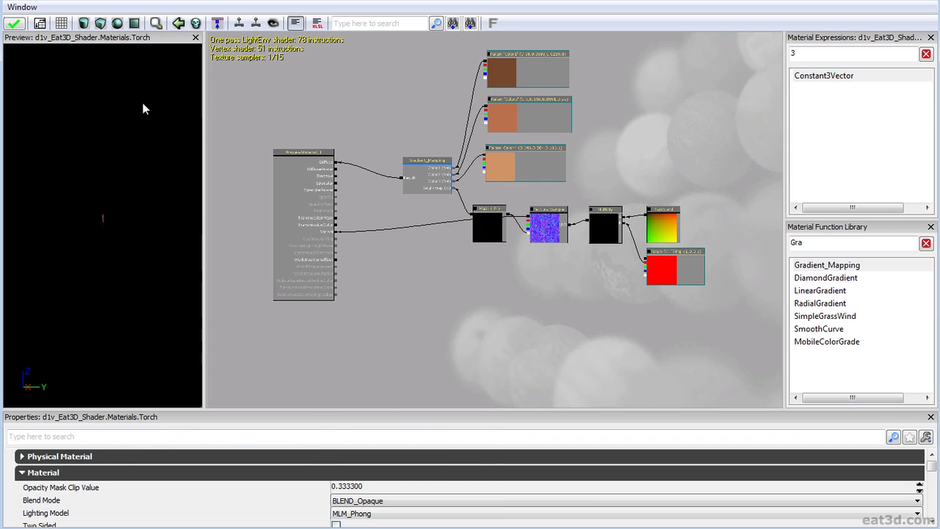
{"action": "right_click_drag", "start_coordinate": [102, 72], "coordinate": [103, 55]}
{"action": "middle_click_drag", "start_coordinate": [103, 55], "coordinate": [103, 71]}
{"action": "right_click_drag", "start_coordinate": [103, 72], "coordinate": [108, 105]}
{"action": "left_click_drag", "start_coordinate": [108, 105], "coordinate": [22, 258]}
Add a VertexColor node and connect it to Diffuse to preview the torch's vertex colours
{"action": "double_click", "coordinate": [821, 53]}
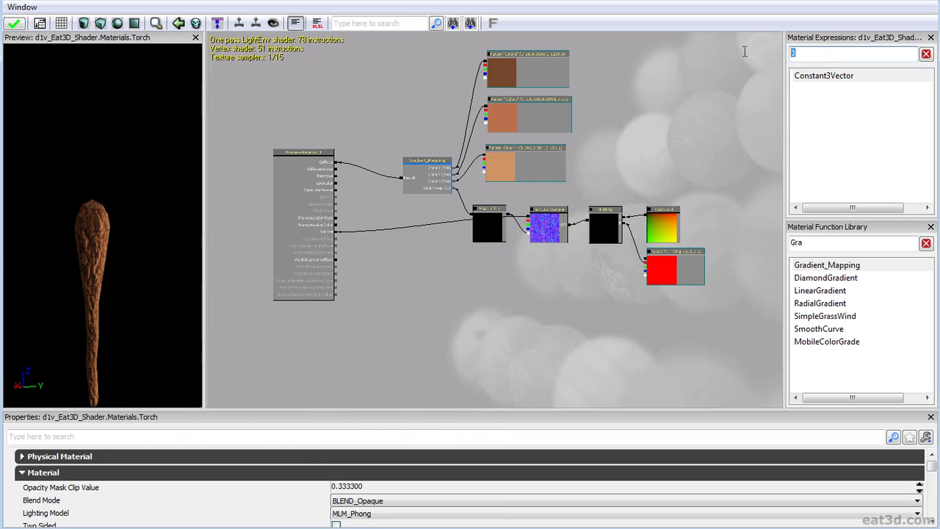
{"action": "type", "text": "vert"}
{"action": "left_click_drag", "start_coordinate": [397, 262], "coordinate": [382, 234]}
{"action": "left_click_drag", "start_coordinate": [382, 234], "coordinate": [424, 130]}
{"action": "scroll", "coordinate": [497, 241], "scroll_direction": "up", "scroll_amount": 4}
{"action": "left_click", "coordinate": [461, 277]}
{"action": "left_click_drag", "start_coordinate": [98, 290], "coordinate": [98, 290]}
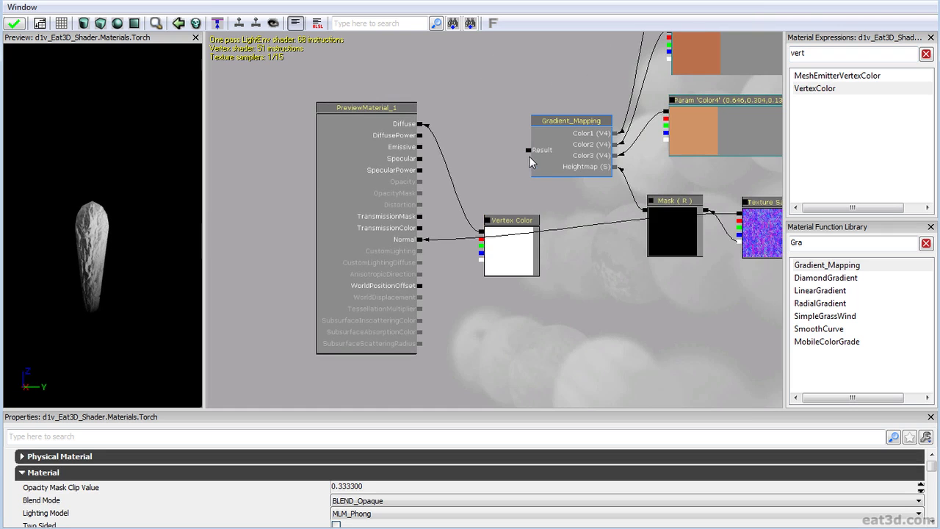
Reconnect the Gradient_Mapping result to Diffuse and move the Vertex Color node to empty space below the network
{"action": "left_click_drag", "start_coordinate": [528, 150], "coordinate": [421, 124]}
{"action": "left_click_drag", "start_coordinate": [514, 248], "coordinate": [554, 329]}
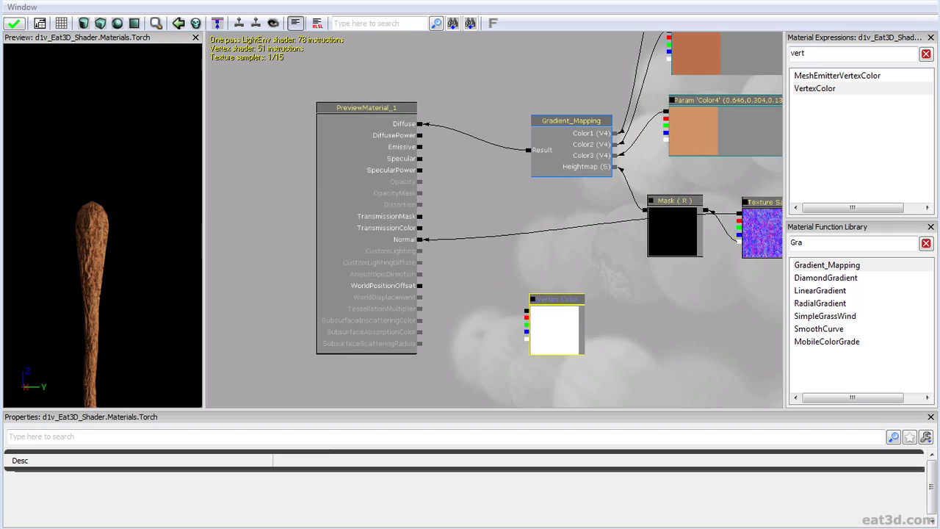
{"action": "left_click_drag", "start_coordinate": [478, 325], "coordinate": [247, 256]}
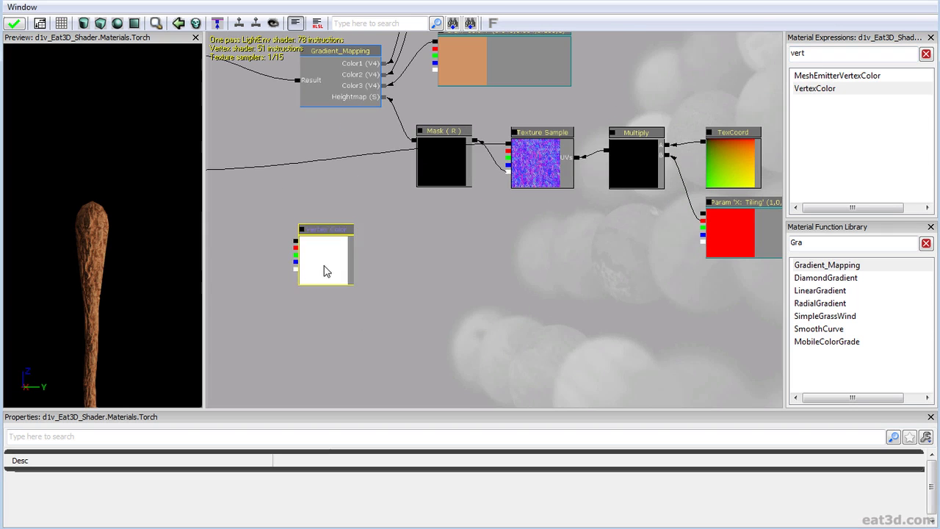
{"action": "left_click_drag", "start_coordinate": [326, 253], "coordinate": [315, 325]}
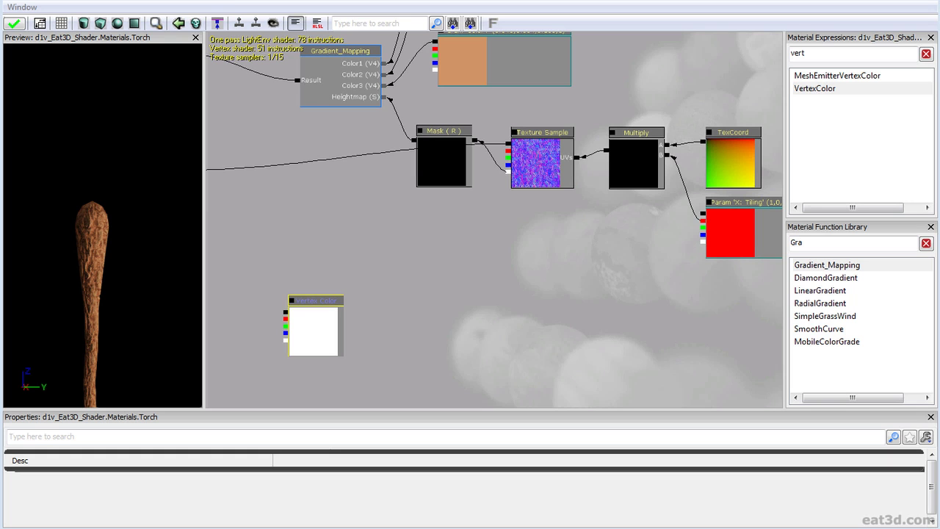
Add a Texture Sample of the MixMaps texture beside the Vertex Color node and inspect only the texture's red channel, desaturated
{"action": "left_click", "coordinate": [533, 344]}
{"action": "double_click", "coordinate": [547, 373]}
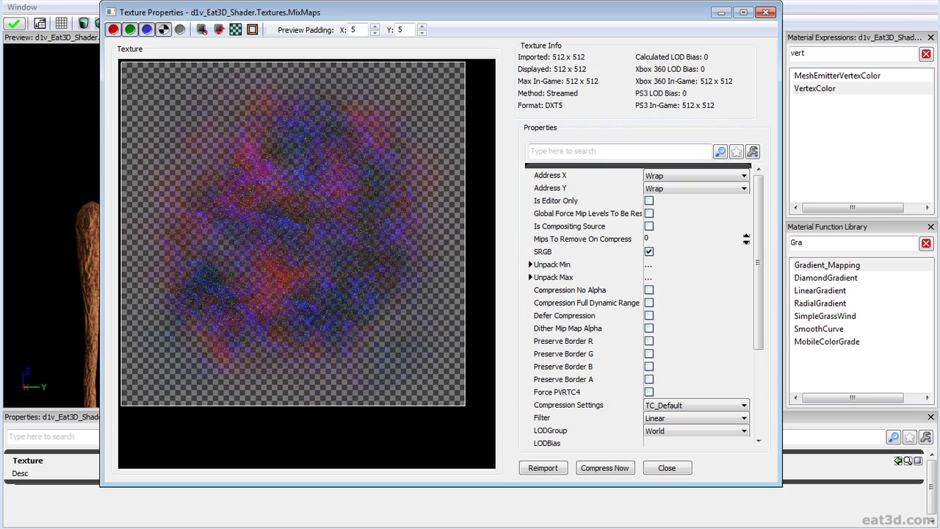
{"action": "left_click", "coordinate": [163, 29]}
{"action": "left_click", "coordinate": [147, 29]}
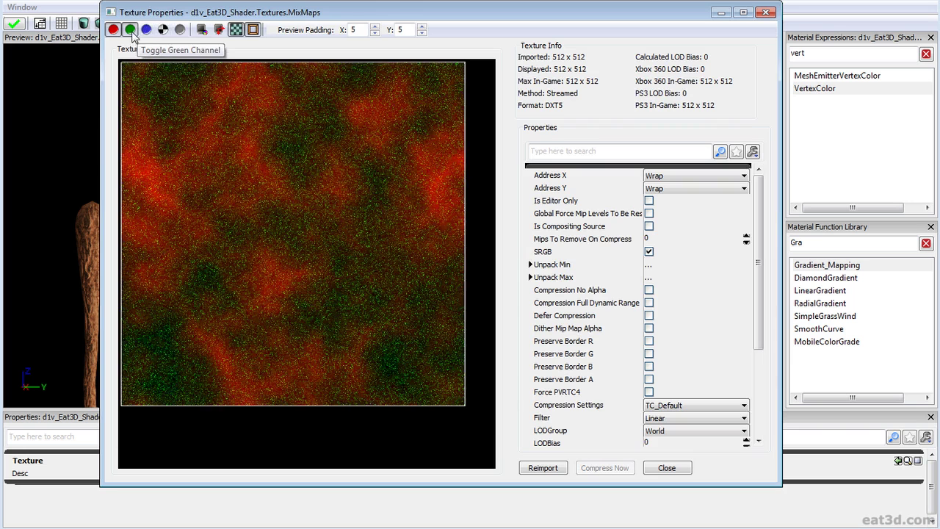
{"action": "left_click", "coordinate": [130, 30]}
{"action": "left_click", "coordinate": [146, 29]}
{"action": "left_click", "coordinate": [146, 30]}
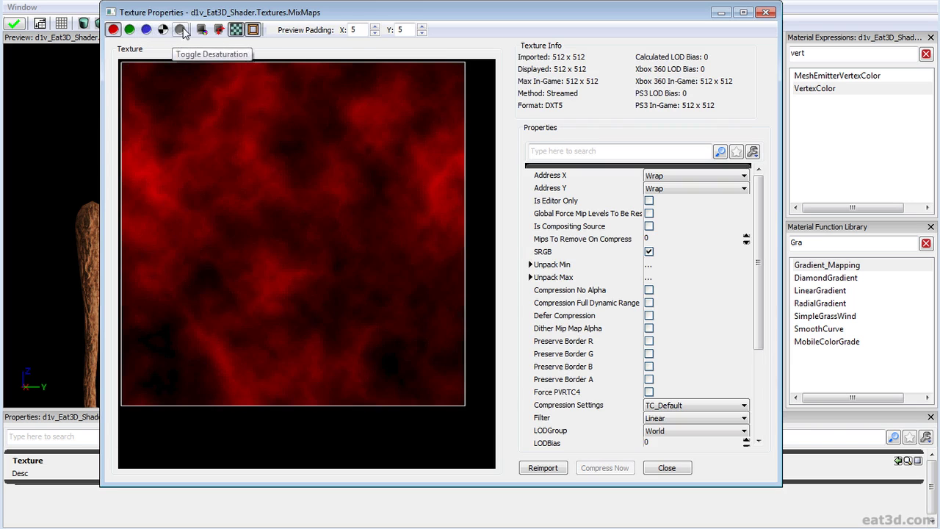
{"action": "left_click", "coordinate": [180, 29]}
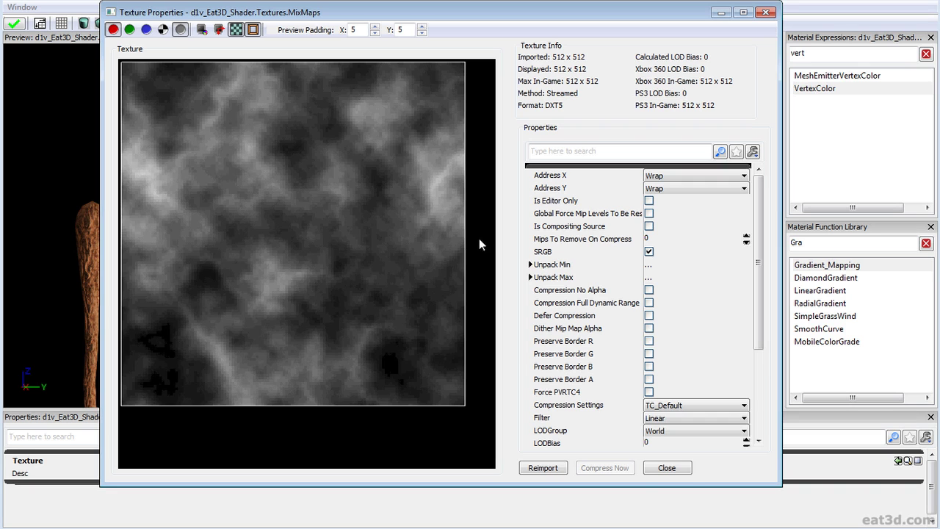
{"action": "left_click", "coordinate": [669, 474]}
Duplicate the TexCoord and Multiply nodes and place the copies next to the MixMaps Texture Sample
{"action": "left_click_drag", "start_coordinate": [453, 341], "coordinate": [483, 271]}
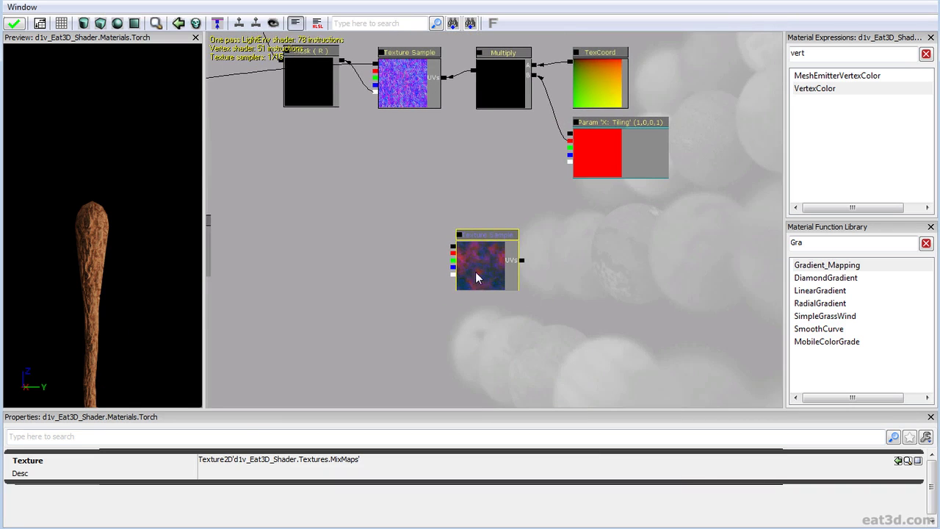
{"action": "left_click", "coordinate": [595, 105]}
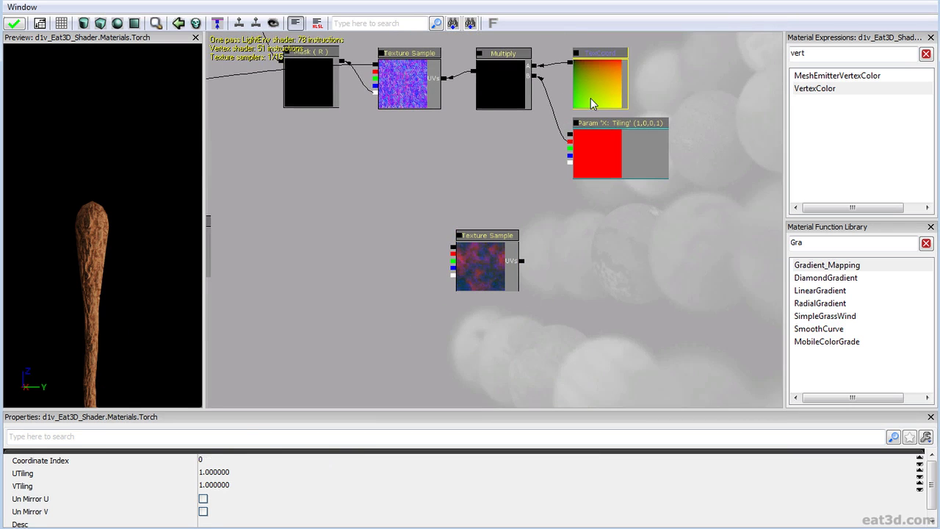
{"action": "key", "text": "ctrl+w"}
{"action": "left_click_drag", "start_coordinate": [597, 91], "coordinate": [713, 243]}
{"action": "left_click", "coordinate": [502, 84]}
{"action": "key", "text": "ctrl+w"}
{"action": "left_click_drag", "start_coordinate": [509, 98], "coordinate": [575, 249], "text": "ctrl"}
Delete the TexCoord copy and connect the original TexCoord to input A of the copied Multiply
{"action": "left_click", "coordinate": [699, 248]}
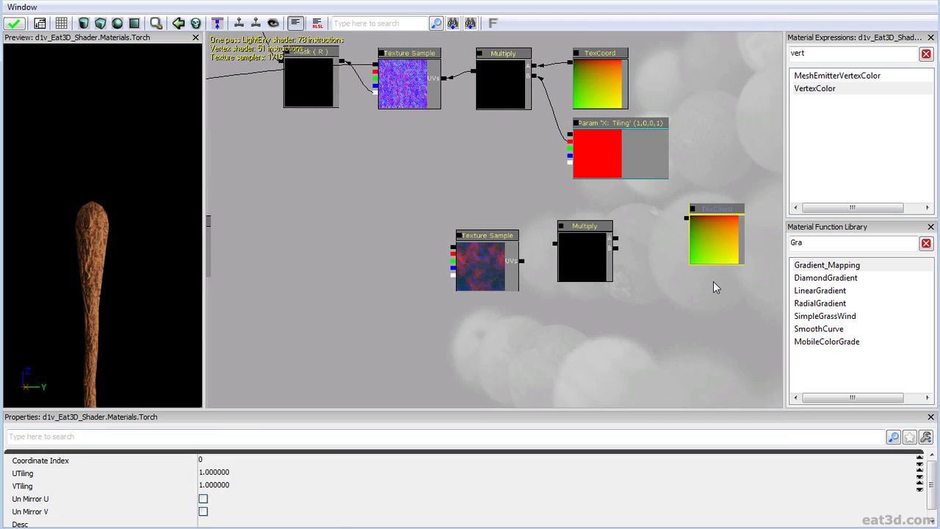
{"action": "key", "text": "Delete"}
{"action": "left_click_drag", "start_coordinate": [570, 63], "coordinate": [616, 238]}
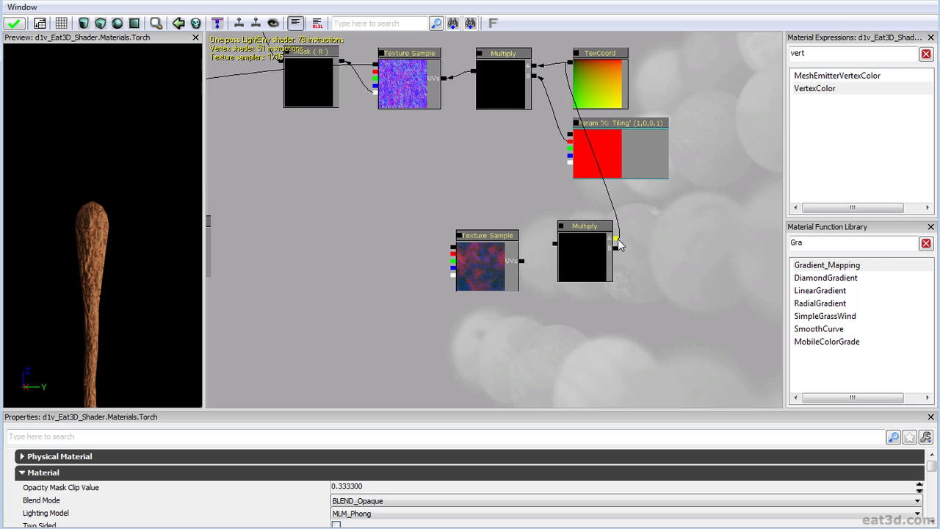
Rename the tiling parameter "X= Tiling , Y=FireTiling" and set its G value to 0.02
{"action": "left_click", "coordinate": [605, 158]}
{"action": "left_click", "coordinate": [241, 523]}
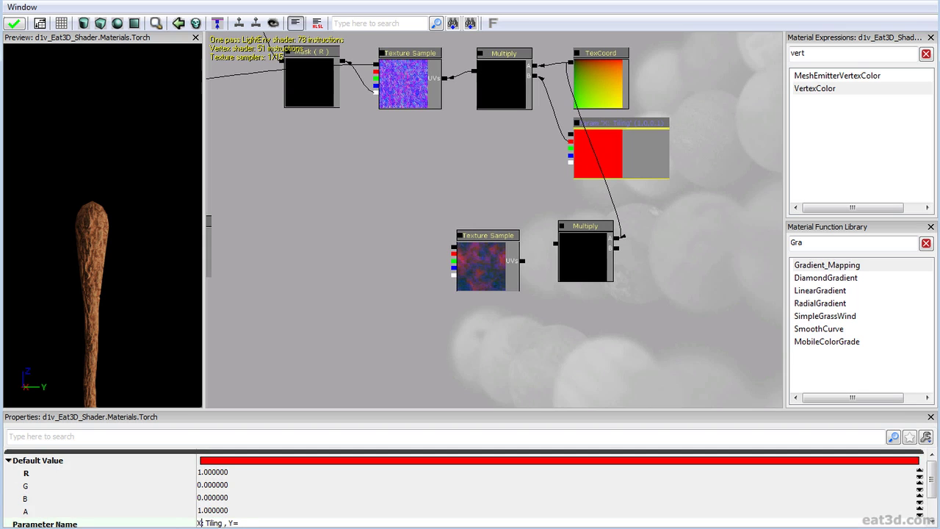
{"action": "type", "text": "="}
{"action": "key", "text": "Return"}
{"action": "left_click", "coordinate": [232, 487]}
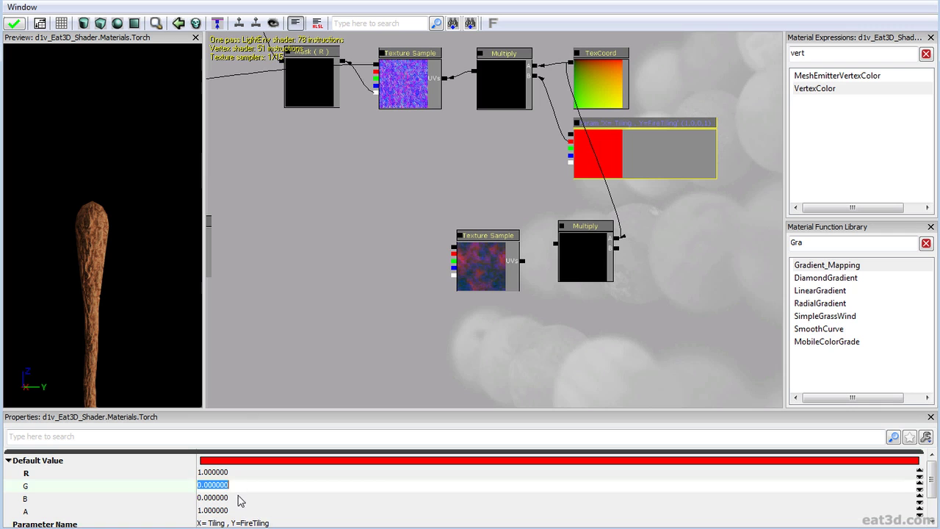
{"action": "type", "text": "0.02"}
{"action": "key", "text": "Return"}
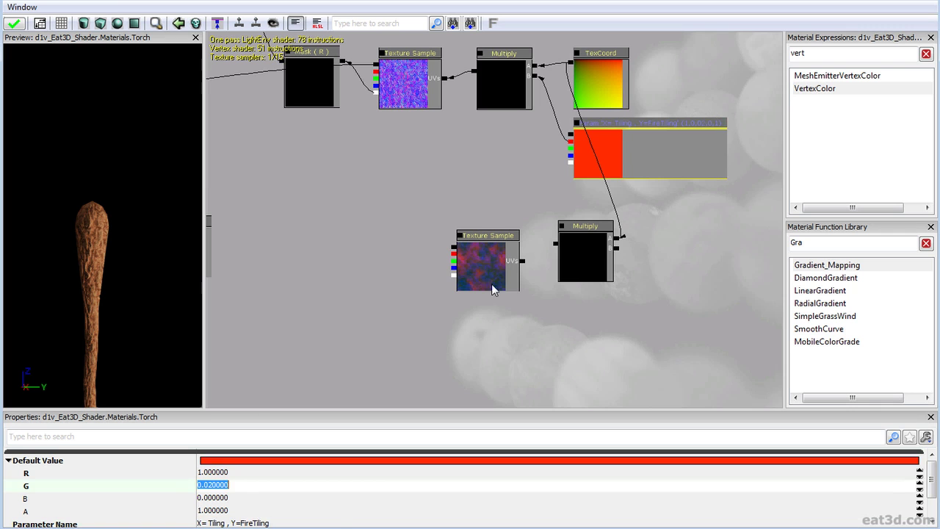
Connect the tiling parameter's green output to the copied Multiply's B input and rename the parameter "R= Tiling , G=FireTiling"
{"action": "mouse_move", "coordinate": [618, 248]}
{"action": "left_mouse_down"}
{"action": "mouse_move", "coordinate": [556, 151]}
{"action": "mouse_move", "coordinate": [571, 155]}
{"action": "mouse_move", "coordinate": [621, 248]}
{"action": "left_mouse_up"}
{"action": "left_click", "coordinate": [598, 154]}
{"action": "left_click", "coordinate": [229, 523]}
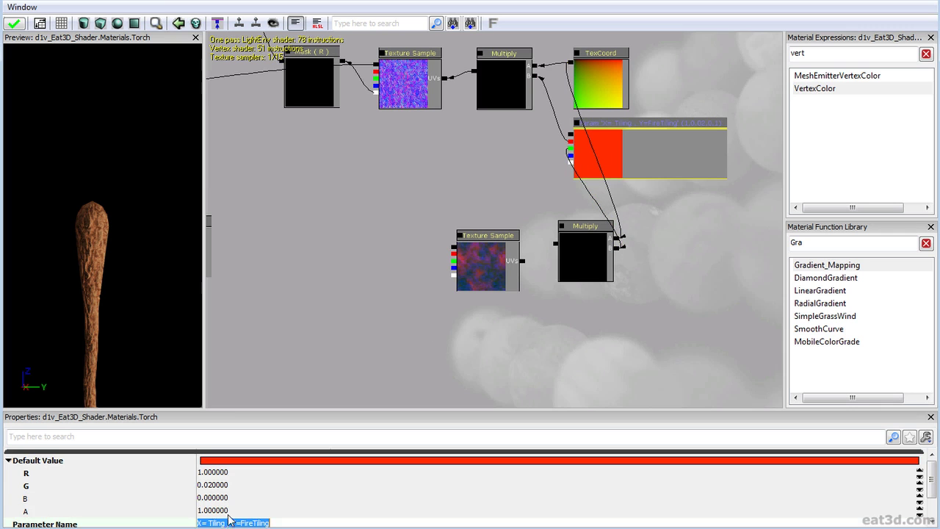
{"action": "key", "text": "Home"}
{"action": "key", "text": "Delete"}
{"action": "type", "text": "R"}
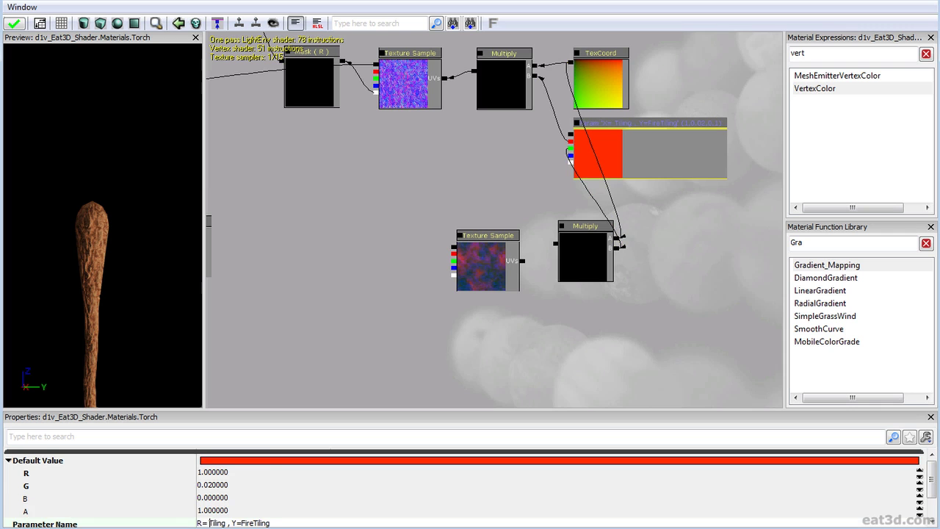
{"action": "key", "text": "Delete"}
{"action": "type", "text": "G"}
{"action": "key", "text": "Return"}
Move the MixMaps Texture Sample and its Multiply together, farther away from the tiling parameter
{"action": "left_click_drag", "start_coordinate": [374, 339], "coordinate": [567, 266], "text": "ctrl+alt"}
{"action": "left_click_drag", "start_coordinate": [566, 266], "coordinate": [454, 249], "text": "ctrl"}
{"action": "left_click", "coordinate": [526, 266]}
Add a Panner node between the MixMaps Texture Sample and its Multiply, and feed the Multiply into the Panner's Coordinate input
{"action": "left_click_drag", "start_coordinate": [851, 50], "coordinate": [590, 70]}
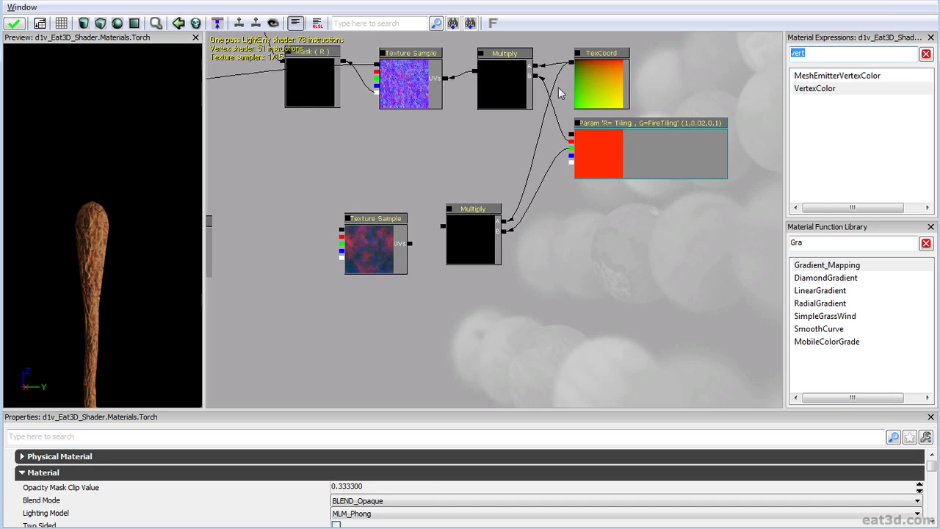
{"action": "type", "text": "pann"}
{"action": "left_click_drag", "start_coordinate": [806, 76], "coordinate": [415, 304]}
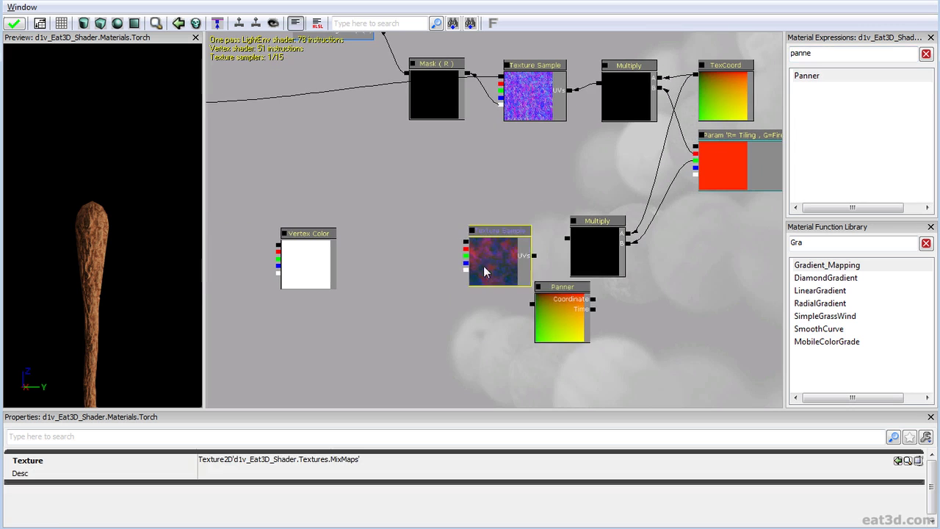
{"action": "left_click_drag", "start_coordinate": [478, 265], "coordinate": [433, 266]}
{"action": "left_click", "coordinate": [573, 304]}
{"action": "left_click_drag", "start_coordinate": [573, 304], "coordinate": [567, 238]}
{"action": "left_click", "coordinate": [520, 251]}
{"action": "left_click_drag", "start_coordinate": [451, 254], "coordinate": [434, 255]}
{"action": "left_click", "coordinate": [456, 254]}
Set the Panner's Speed X and Speed Y to 0.25 each
{"action": "left_click", "coordinate": [511, 252]}
{"action": "left_click", "coordinate": [223, 460]}
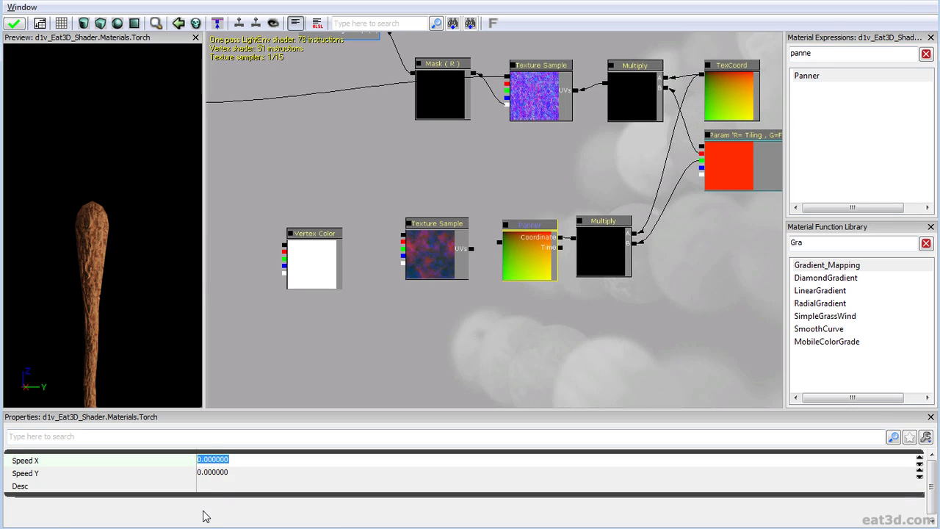
{"action": "type", "text": "0.25"}
{"action": "key", "text": "Return"}
{"action": "left_click", "coordinate": [213, 473]}
{"action": "type", "text": "0.25"}
{"action": "key", "text": "Return"}
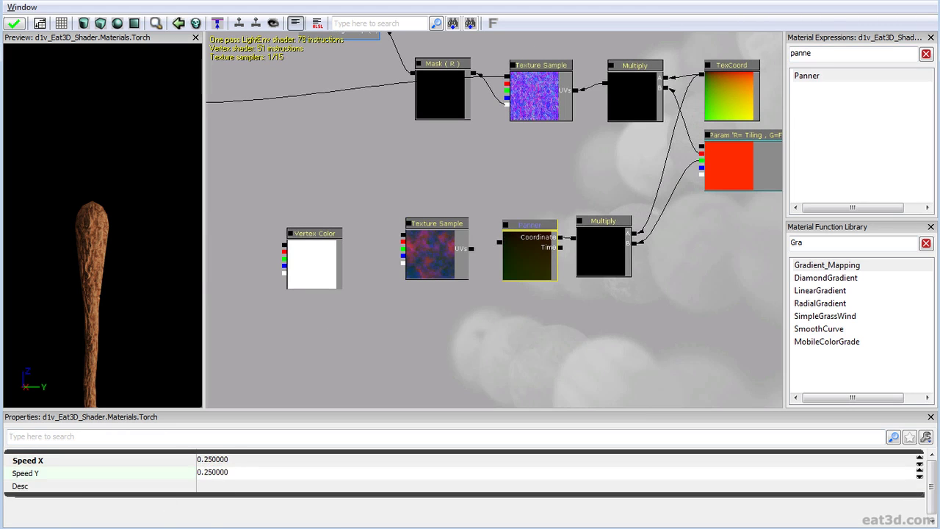
Connect the Panner to the MixMaps Texture Sample's UVs and move the Vertex Color node farther away from the sample
{"action": "left_click_drag", "start_coordinate": [498, 247], "coordinate": [505, 244]}
{"action": "left_click_drag", "start_coordinate": [439, 266], "coordinate": [532, 285]}
{"action": "left_click_drag", "start_coordinate": [411, 286], "coordinate": [314, 380], "text": "ctrl"}
{"action": "left_click_drag", "start_coordinate": [496, 381], "coordinate": [437, 307]}
{"action": "left_click", "coordinate": [554, 287]}
Add a Constant3Vector below the MixMaps Texture Sample and convert it to a parameter
{"action": "left_click_drag", "start_coordinate": [817, 57], "coordinate": [759, 57]}
{"action": "type", "text": "3"}
{"action": "left_click_drag", "start_coordinate": [823, 76], "coordinate": [423, 275]}
{"action": "right_click", "coordinate": [450, 257]}
{"action": "left_click", "coordinate": [517, 264]}
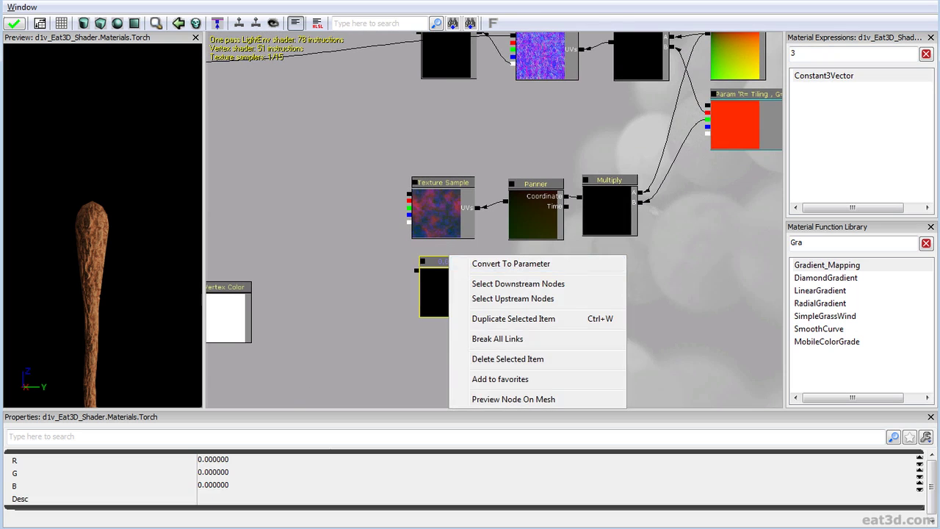
Set the new vector parameter's default colour to orange with R 1.00, G 0.43 and B 0.00
{"action": "left_click", "coordinate": [232, 462]}
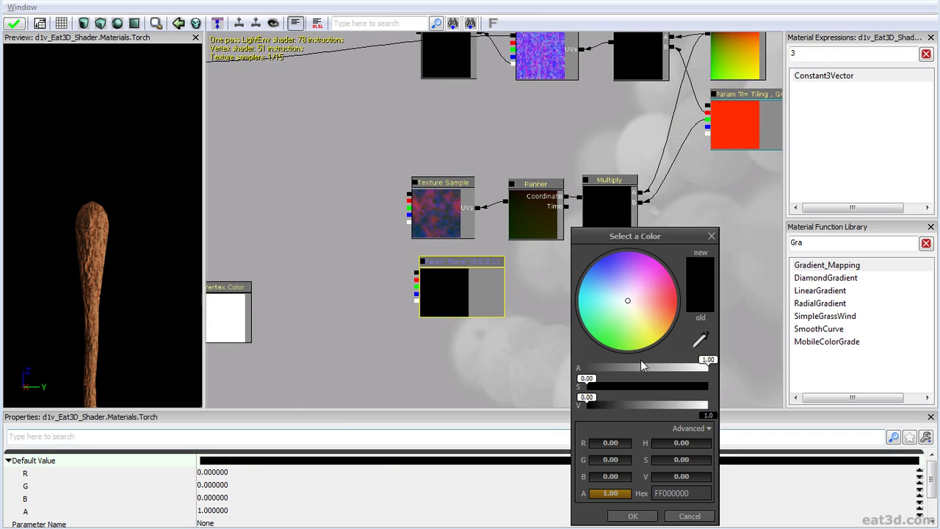
{"action": "left_click", "coordinate": [672, 324]}
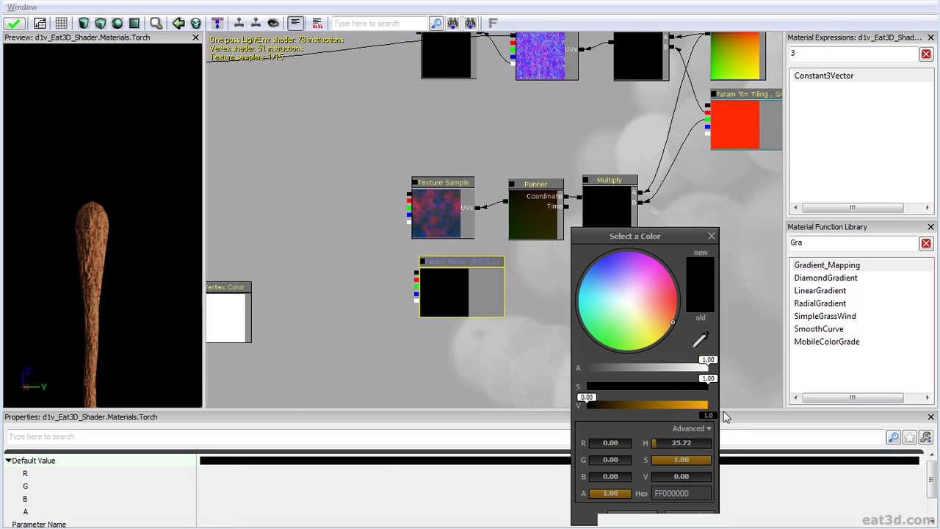
{"action": "left_click", "coordinate": [723, 416]}
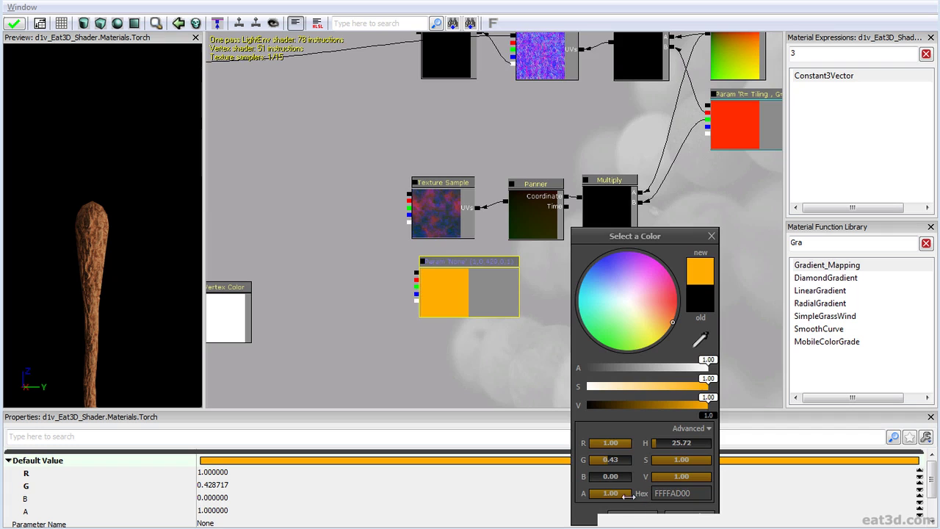
{"action": "left_click", "coordinate": [633, 516]}
Name the orange parameter "FireColor ; A=Intensity" and align it beneath the MixMaps Texture Sample
{"action": "left_click_drag", "start_coordinate": [376, 374], "coordinate": [398, 306]}
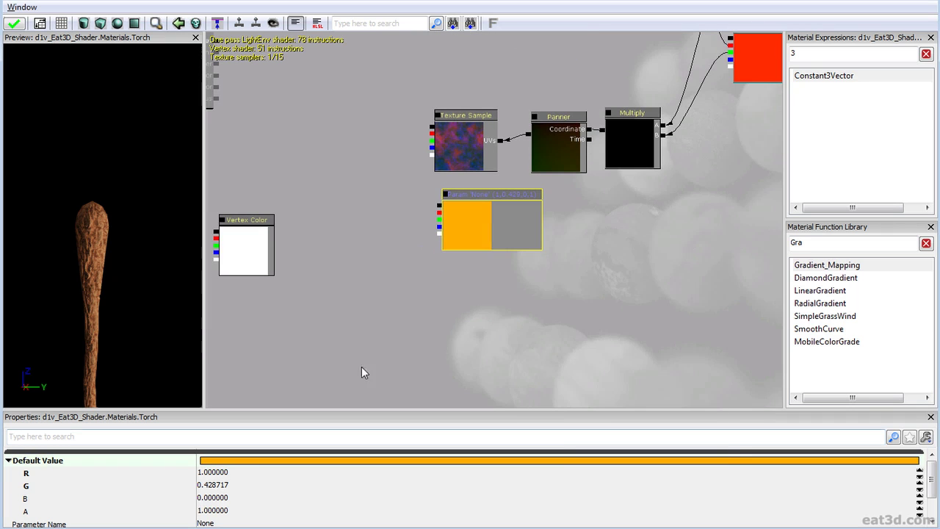
{"action": "left_click", "coordinate": [228, 523]}
{"action": "type", "text": "FireColor ; A=Intensity"}
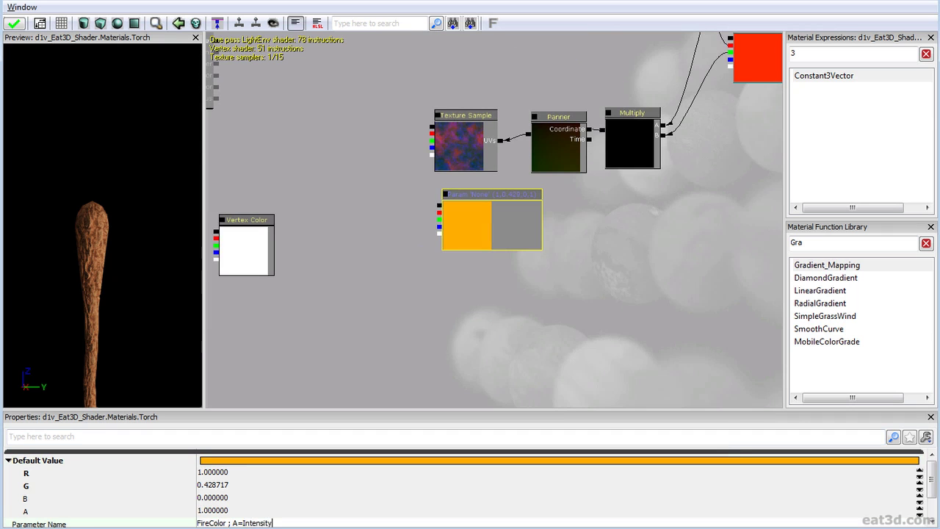
{"action": "key", "text": "Return"}
{"action": "left_click_drag", "start_coordinate": [391, 268], "coordinate": [393, 299]}
{"action": "left_click_drag", "start_coordinate": [480, 238], "coordinate": [471, 236], "text": "ctrl"}
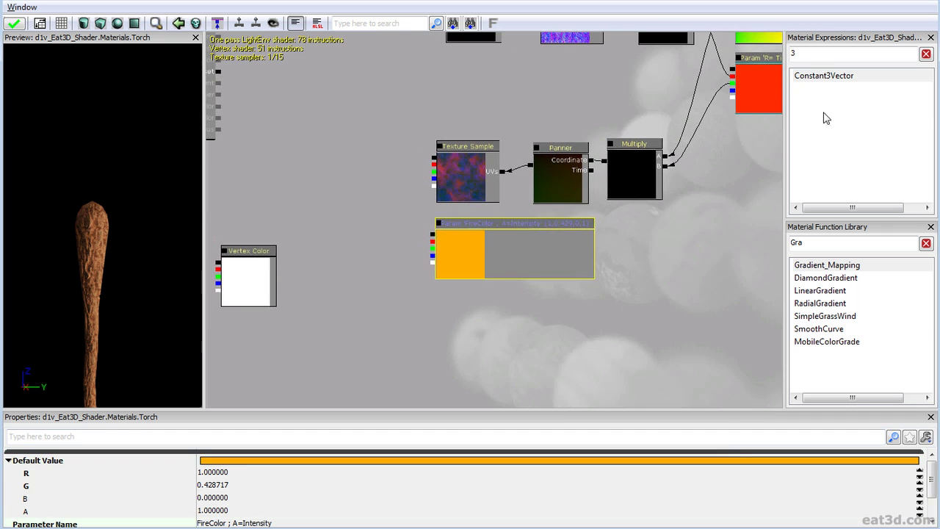
Create two more Multiply nodes by duplication and place them beside the MixMaps Texture Sample and the FireColor parameter
{"action": "left_click_drag", "start_coordinate": [747, 92], "coordinate": [691, 144]}
{"action": "left_click", "coordinate": [564, 238]}
{"action": "key", "text": "ctrl+w"}
{"action": "left_click_drag", "start_coordinate": [593, 245], "coordinate": [318, 289]}
{"action": "left_click_drag", "start_coordinate": [376, 314], "coordinate": [335, 307]}
{"action": "left_click", "coordinate": [321, 266]}
{"action": "key", "text": "ctrl+w"}
Multiply the FireColor parameter's colour output by its alpha output and tuck the Multiply under the MixMaps Texture Sample
{"action": "left_click", "coordinate": [329, 274]}
{"action": "left_click", "coordinate": [472, 301], "text": "ctrl"}
{"action": "left_click_drag", "start_coordinate": [473, 307], "coordinate": [563, 304]}
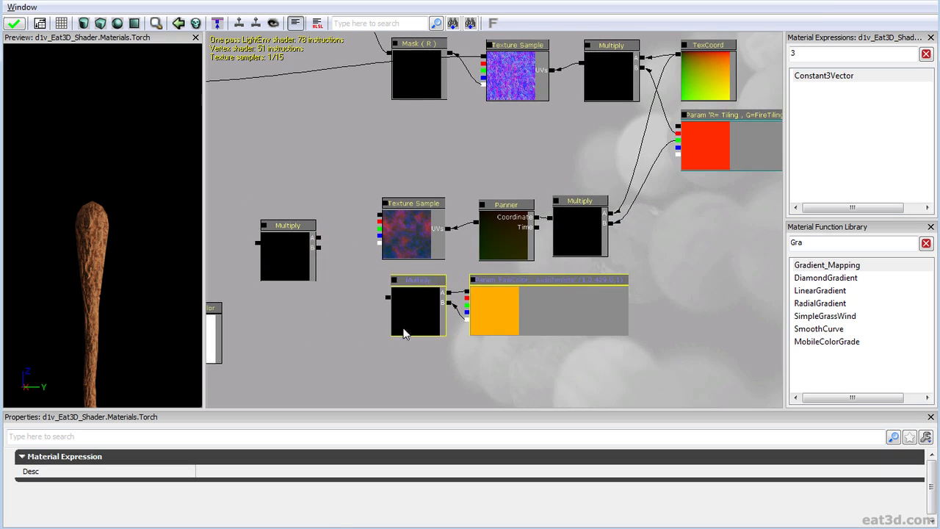
{"action": "left_click", "coordinate": [420, 309]}
{"action": "left_click_drag", "start_coordinate": [420, 309], "coordinate": [402, 305]}
Feed the MixMaps red channel into A and the FireColor Multiply into B of the remaining Multiply node
{"action": "left_click", "coordinate": [377, 294]}
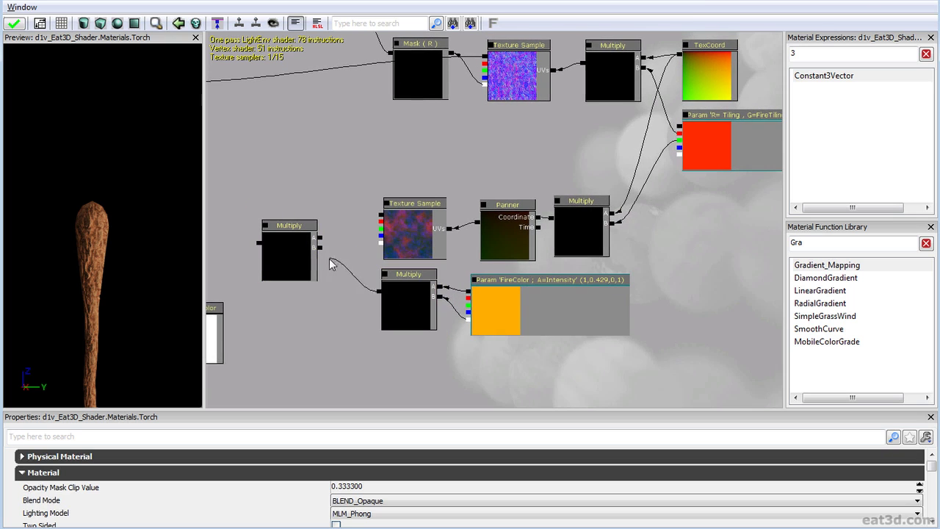
{"action": "left_click_drag", "start_coordinate": [321, 248], "coordinate": [376, 297]}
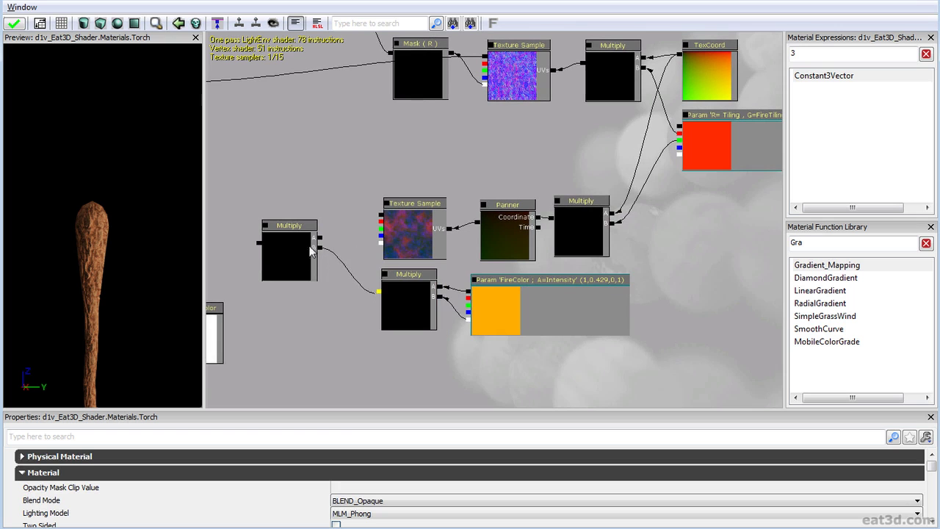
{"action": "left_click_drag", "start_coordinate": [320, 237], "coordinate": [382, 223]}
{"action": "left_click_drag", "start_coordinate": [327, 255], "coordinate": [360, 256]}
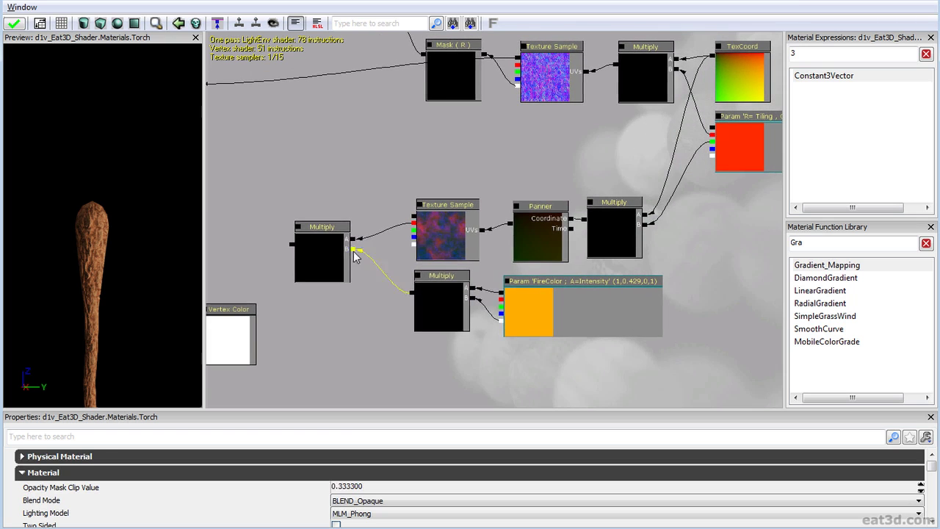
Preview the final Multiply node on the torch mesh and turn on real-time material preview to watch the panning
{"action": "right_click", "coordinate": [334, 235]}
{"action": "left_click", "coordinate": [397, 357]}
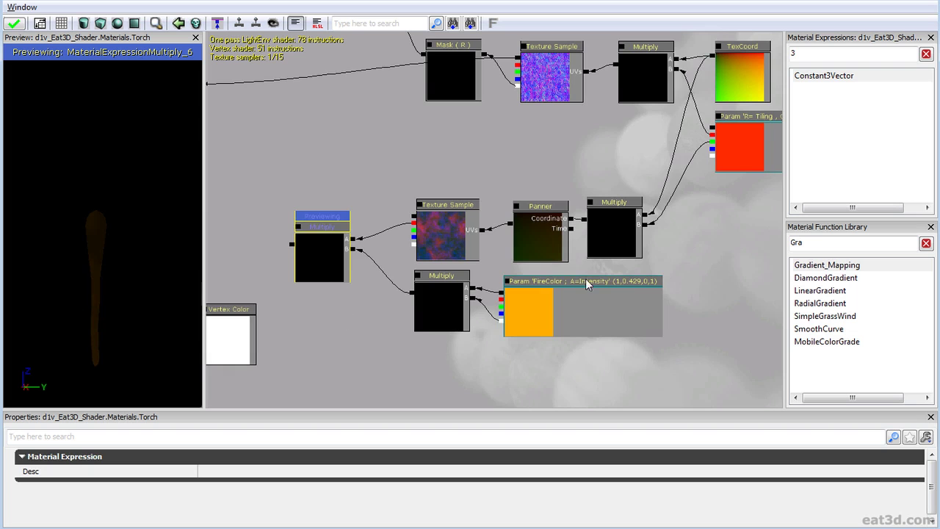
{"action": "left_click_drag", "start_coordinate": [604, 245], "coordinate": [550, 238]}
{"action": "left_click", "coordinate": [553, 234]}
{"action": "left_click", "coordinate": [499, 237]}
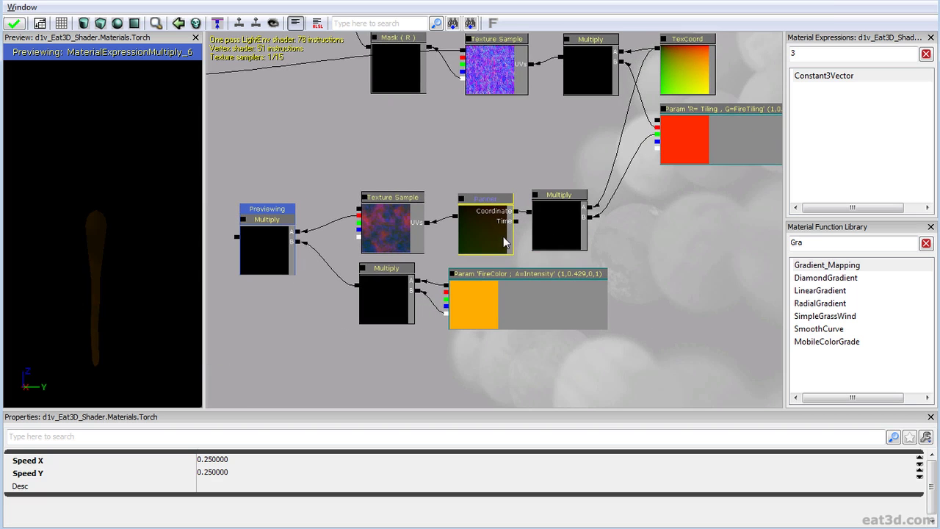
{"action": "left_click_drag", "start_coordinate": [160, 303], "coordinate": [176, 314]}
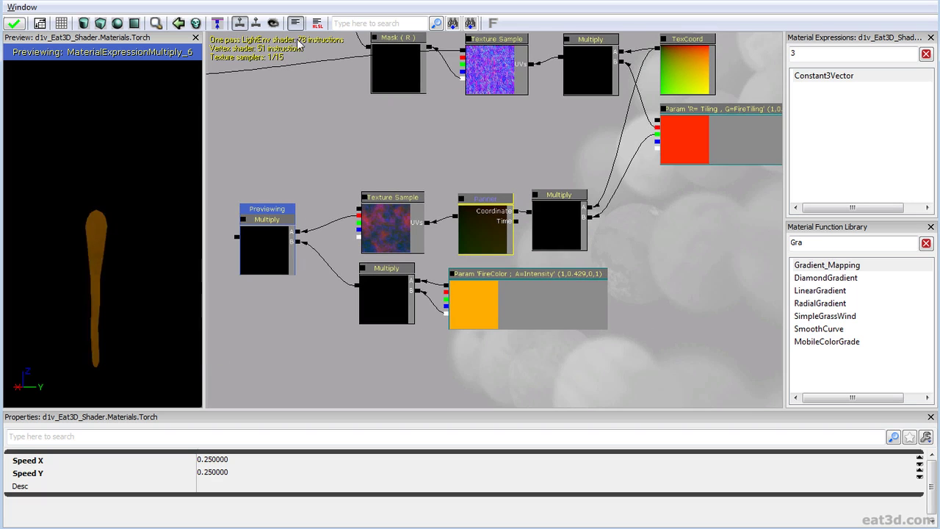
{"action": "left_click", "coordinate": [240, 23]}
Raise the FireColor parameter's A intensity value to 2 and then to 4
{"action": "left_click", "coordinate": [470, 310]}
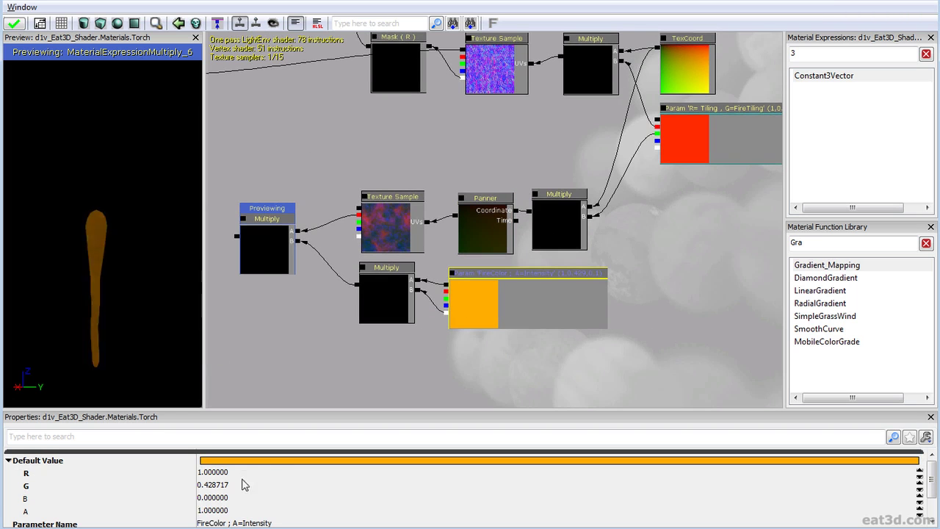
{"action": "left_click", "coordinate": [213, 510]}
{"action": "type", "text": "2"}
{"action": "key", "text": "Return"}
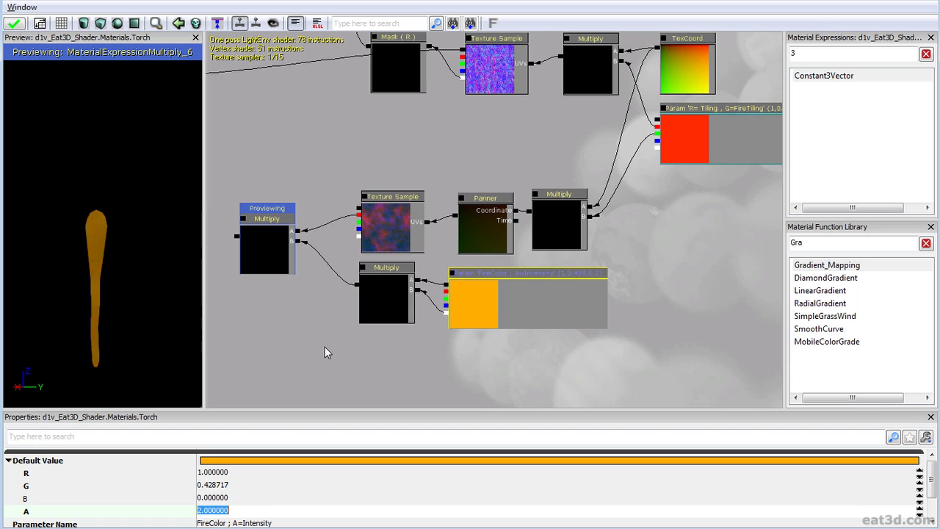
{"action": "type", "text": "4"}
{"action": "key", "text": "Return"}
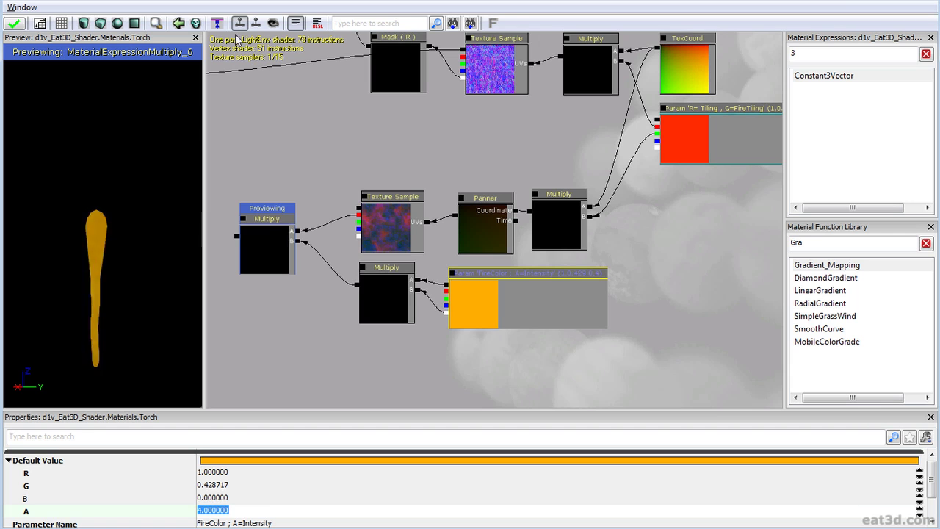
Stop previewing the Multiply node on the torch mesh and select the Vertex Color node
{"action": "left_click_drag", "start_coordinate": [345, 263], "coordinate": [443, 275]}
{"action": "right_click", "coordinate": [360, 235]}
{"action": "left_click", "coordinate": [406, 360]}
{"action": "left_click_drag", "start_coordinate": [280, 291], "coordinate": [322, 318]}
{"action": "left_click", "coordinate": [310, 362]}
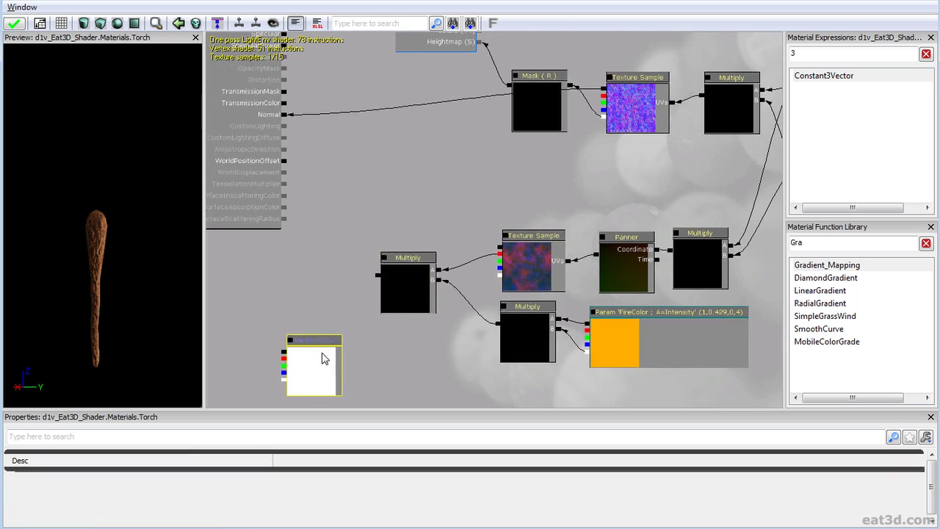
Select the whole gradient, texture and fire node network except Vertex Color and shift it away from the material node
{"action": "left_click_drag", "start_coordinate": [382, 327], "coordinate": [329, 345]}
{"action": "scroll", "coordinate": [330, 345], "scroll_direction": "down", "scroll_amount": 1}
{"action": "left_click_drag", "start_coordinate": [405, 329], "coordinate": [311, 335]}
{"action": "left_click_drag", "start_coordinate": [293, 366], "coordinate": [568, 240], "text": "ctrl+alt"}
{"action": "scroll", "coordinate": [567, 241], "scroll_direction": "down", "scroll_amount": 4}
{"action": "left_click_drag", "start_coordinate": [369, 301], "coordinate": [771, 38], "text": "ctrl+alt"}
{"action": "left_click_drag", "start_coordinate": [539, 194], "coordinate": [635, 186], "text": "ctrl"}
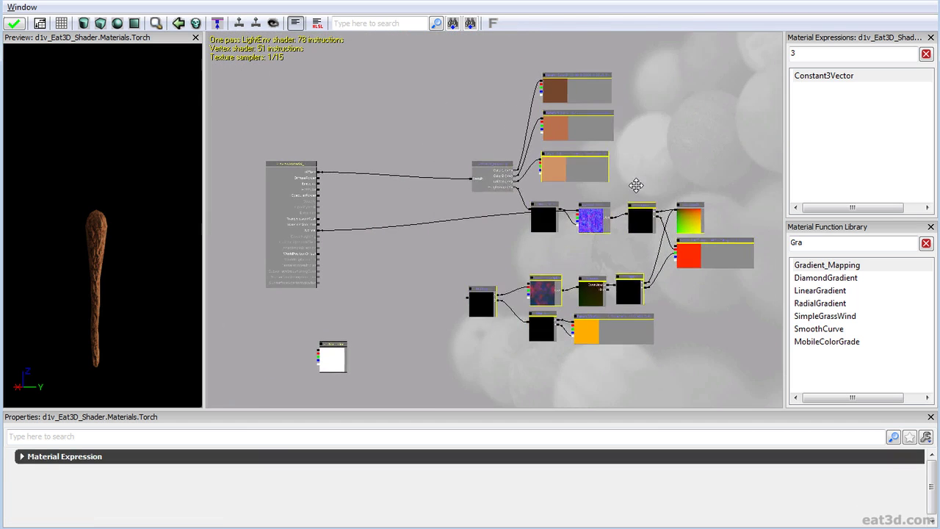
{"action": "scroll", "coordinate": [446, 287], "scroll_direction": "up", "scroll_amount": 4}
{"action": "left_click", "coordinate": [434, 249]}
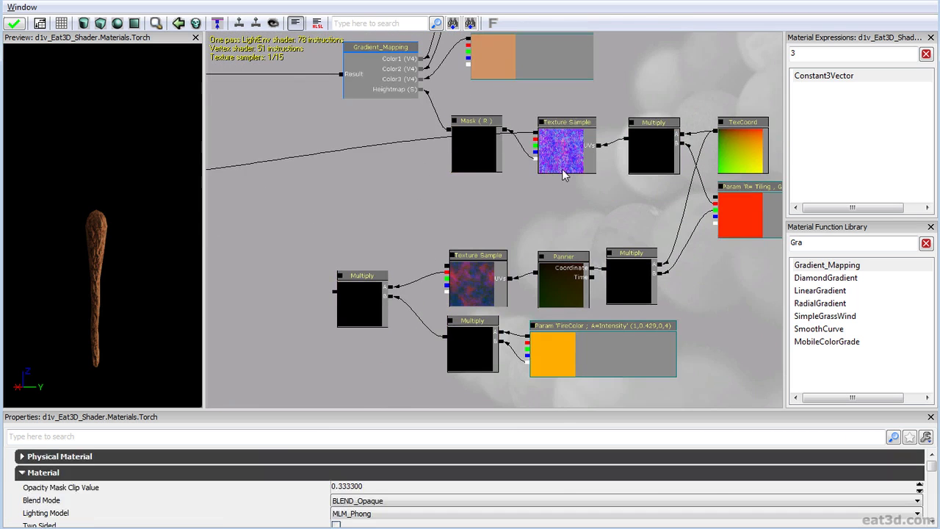
{"action": "left_click", "coordinate": [560, 174]}
{"action": "left_click", "coordinate": [507, 178]}
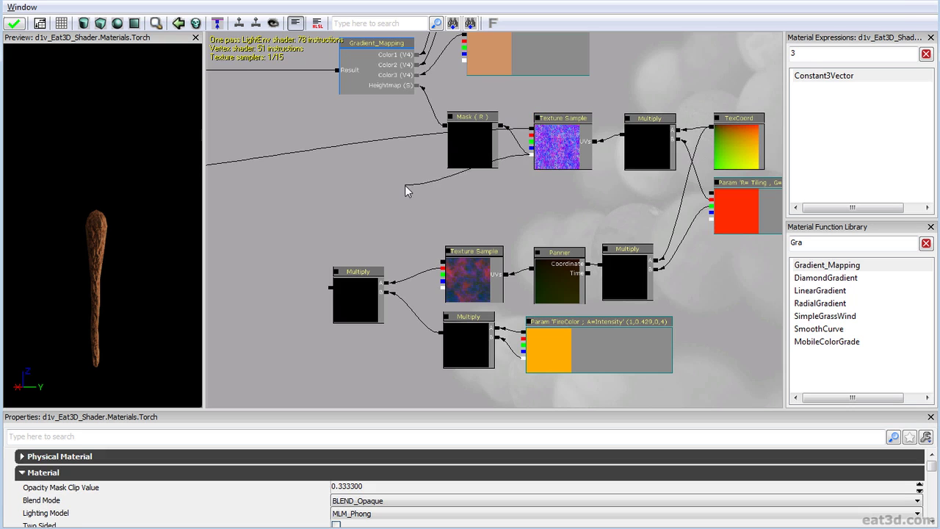
{"action": "left_click_drag", "start_coordinate": [570, 123], "coordinate": [589, 136]}
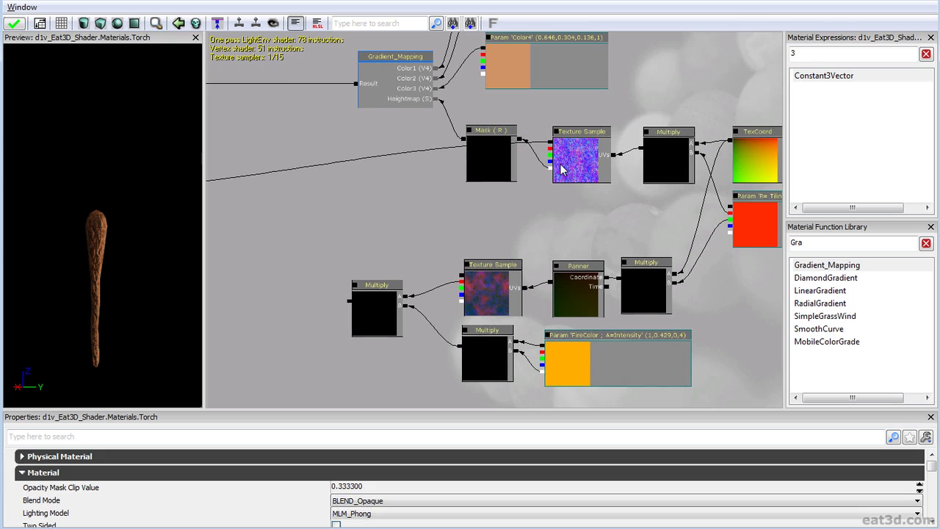
Add a OneMinus node above the fire Multiply node and feed it from the bark normal map Texture Sample's alpha channel
{"action": "mouse_move", "coordinate": [101, 213]}
{"action": "right_mouse_down"}
{"action": "mouse_move", "coordinate": [101, 258]}
{"action": "mouse_move", "coordinate": [101, 213]}
{"action": "right_mouse_up"}
{"action": "left_click_drag", "start_coordinate": [306, 280], "coordinate": [327, 230]}
{"action": "scroll", "coordinate": [327, 230], "scroll_direction": "down", "scroll_amount": 1}
{"action": "left_click_drag", "start_coordinate": [467, 219], "coordinate": [407, 219]}
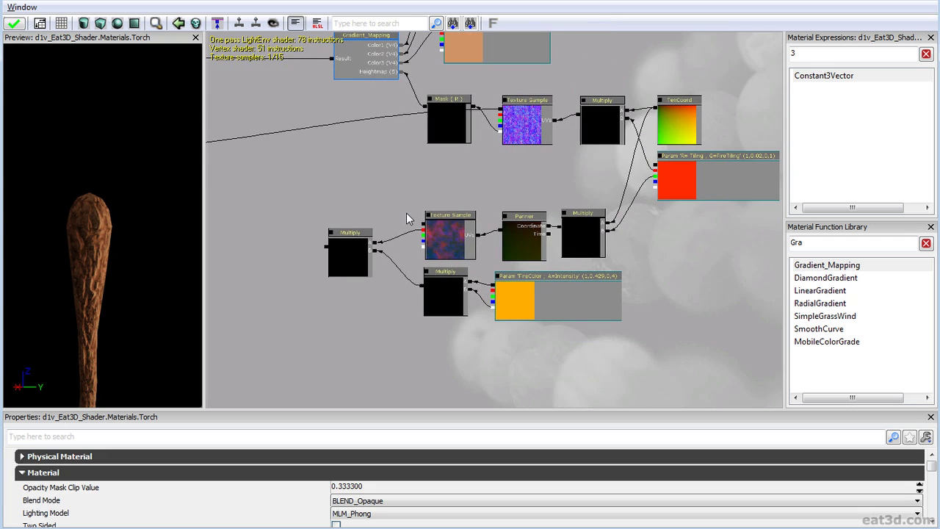
{"action": "double_click", "coordinate": [794, 53]}
{"action": "type", "text": "one"}
{"action": "left_click_drag", "start_coordinate": [835, 93], "coordinate": [367, 188]}
{"action": "scroll", "coordinate": [440, 205], "scroll_direction": "up", "scroll_amount": 2}
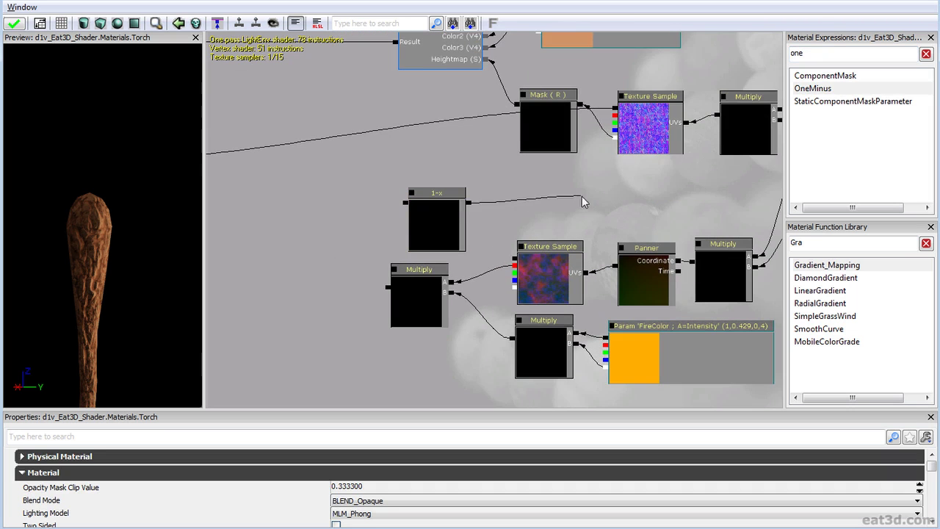
{"action": "left_click_drag", "start_coordinate": [412, 221], "coordinate": [503, 205]}
{"action": "left_click", "coordinate": [538, 210]}
Duplicate the fire Multiply node and feed the copy with the OneMinus node in A and the original Multiply in B
{"action": "left_click", "coordinate": [498, 269]}
{"action": "key", "text": "ctrl+w"}
{"action": "left_click_drag", "start_coordinate": [535, 280], "coordinate": [438, 260]}
{"action": "right_click", "coordinate": [512, 277]}
{"action": "left_click", "coordinate": [561, 381]}
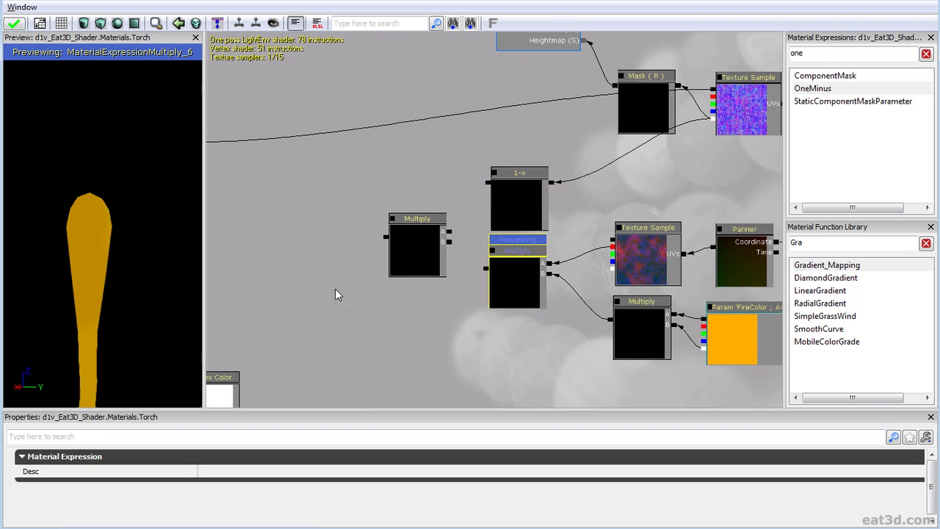
{"action": "left_click_drag", "start_coordinate": [487, 272], "coordinate": [449, 241]}
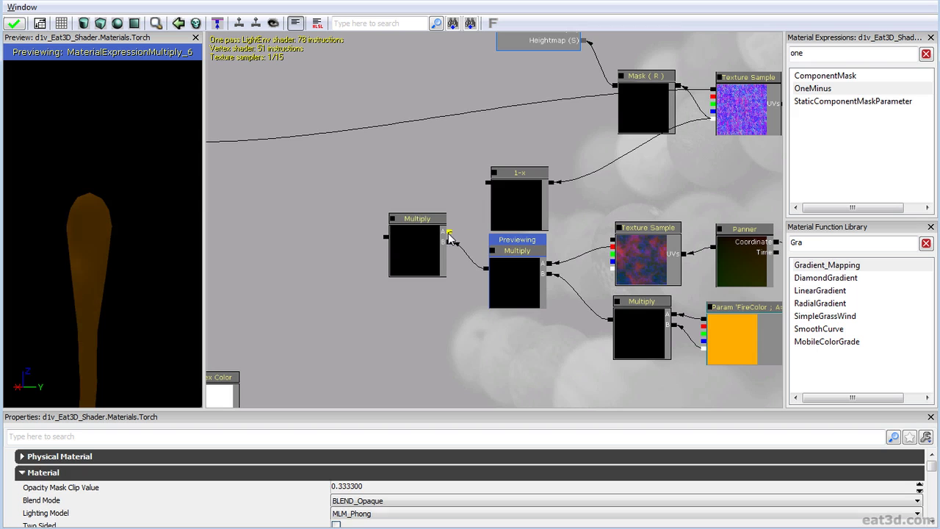
Preview the new Multiply node on the torch mesh in real time and move the Vertex Color node beneath it
{"action": "left_click", "coordinate": [408, 244]}
{"action": "right_click", "coordinate": [407, 245]}
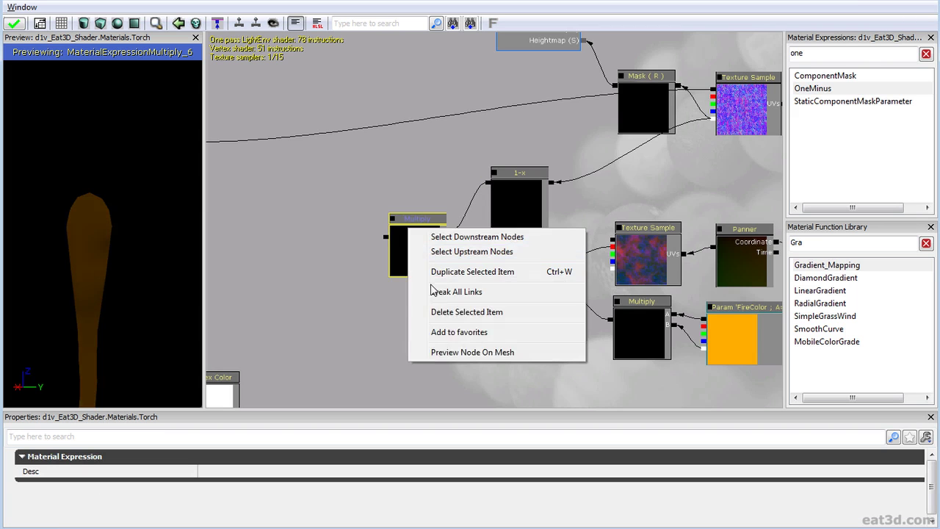
{"action": "left_click", "coordinate": [464, 353]}
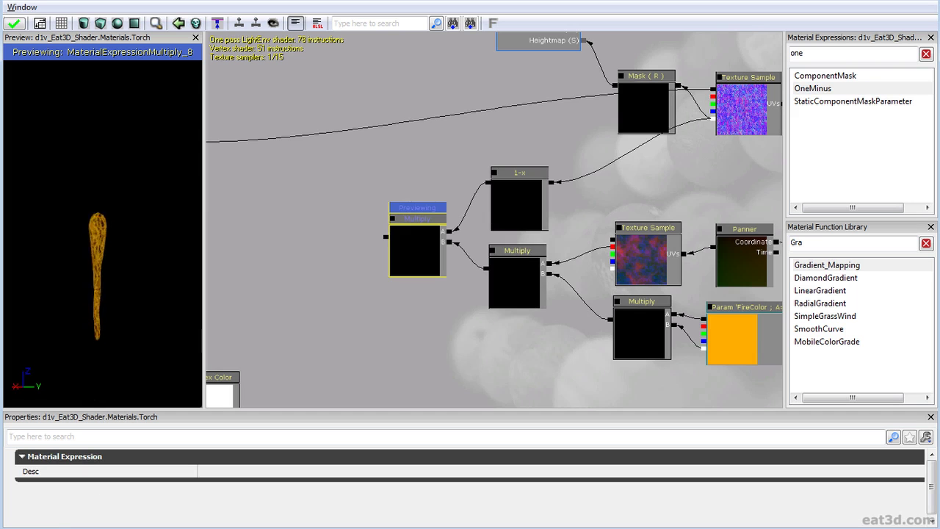
{"action": "left_click_drag", "start_coordinate": [376, 304], "coordinate": [382, 284]}
{"action": "left_click", "coordinate": [363, 333]}
{"action": "left_click_drag", "start_coordinate": [230, 378], "coordinate": [456, 271]}
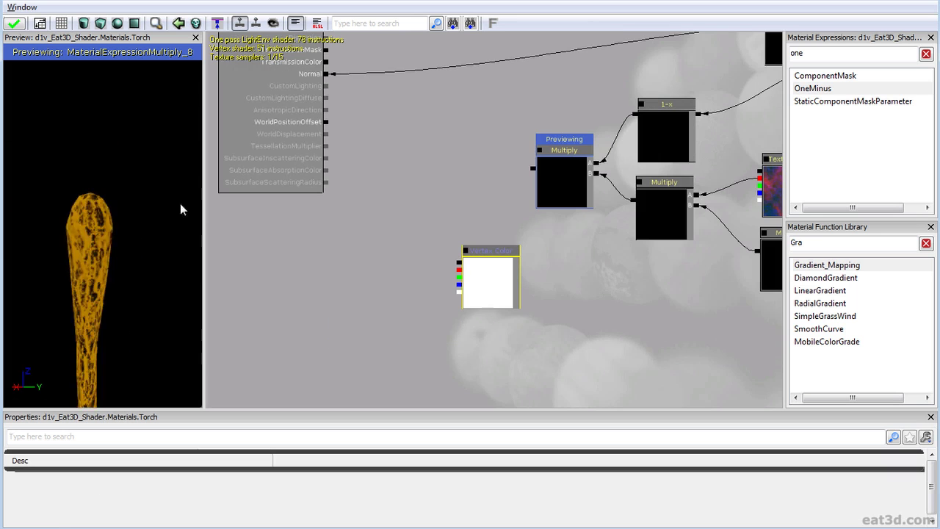
{"action": "left_click_drag", "start_coordinate": [547, 263], "coordinate": [518, 253]}
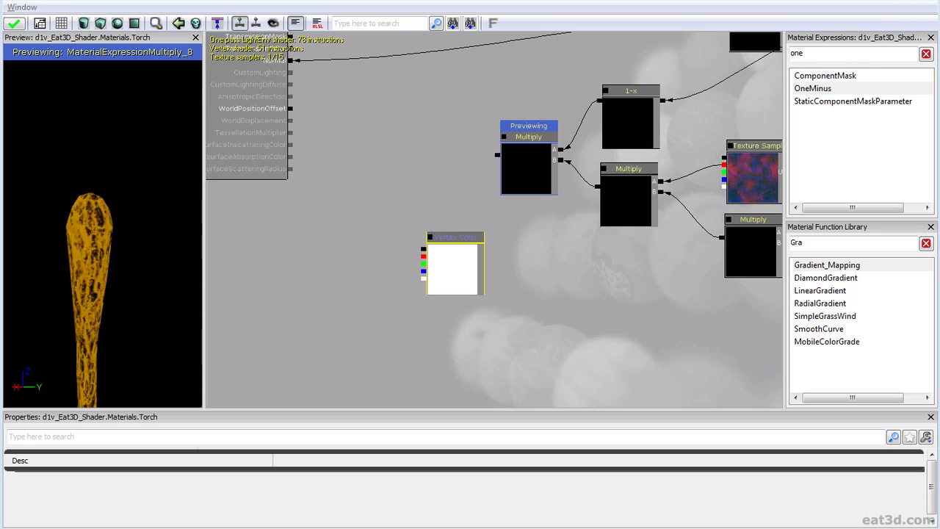
Set the FireColor parameter to a deeper orange with R 1.00, G 0.19, B 0.00 and its A intensity to 50
{"action": "left_click_drag", "start_coordinate": [380, 348], "coordinate": [213, 348]}
{"action": "left_click", "coordinate": [691, 265]}
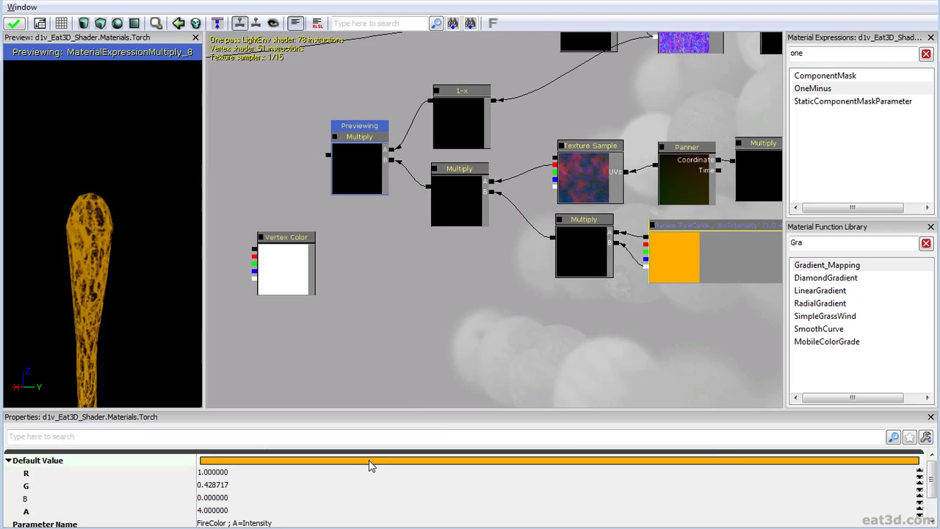
{"action": "left_click", "coordinate": [370, 461]}
{"action": "left_click_drag", "start_coordinate": [682, 324], "coordinate": [679, 313]}
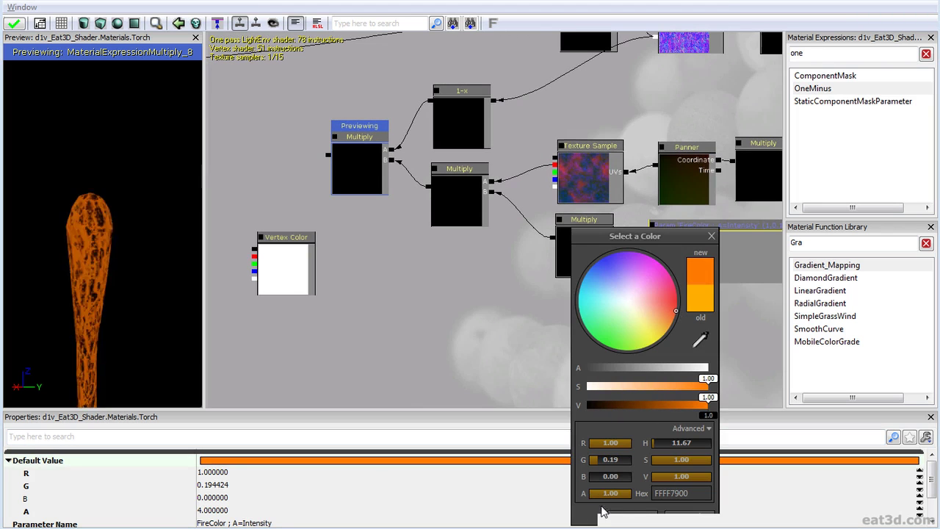
{"action": "left_click", "coordinate": [632, 517]}
{"action": "left_click", "coordinate": [272, 510]}
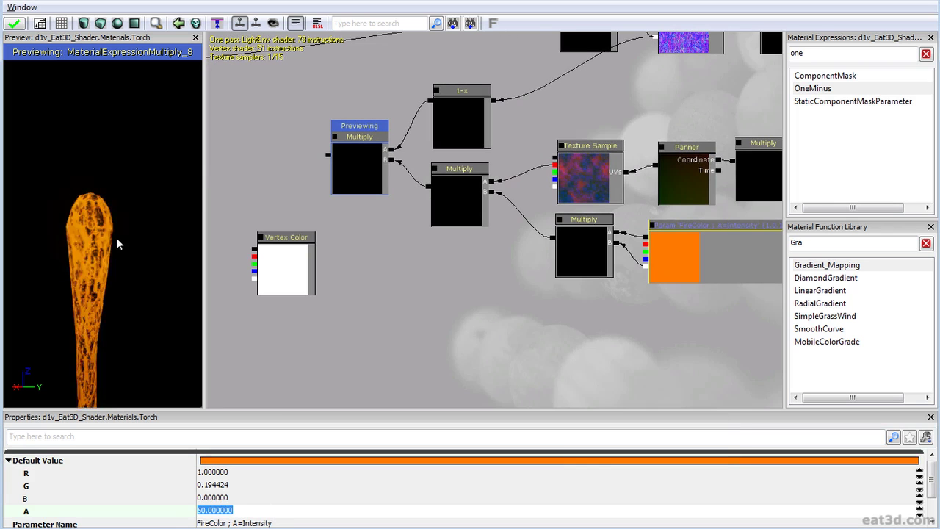
{"action": "mouse_move", "coordinate": [108, 257]}
{"action": "right_mouse_down"}
{"action": "mouse_move", "coordinate": [108, 309]}
{"action": "mouse_move", "coordinate": [108, 253]}
{"action": "right_mouse_up"}
Stop previewing the Multiply node and reposition the Vertex Color node just below it
{"action": "left_click", "coordinate": [278, 274]}
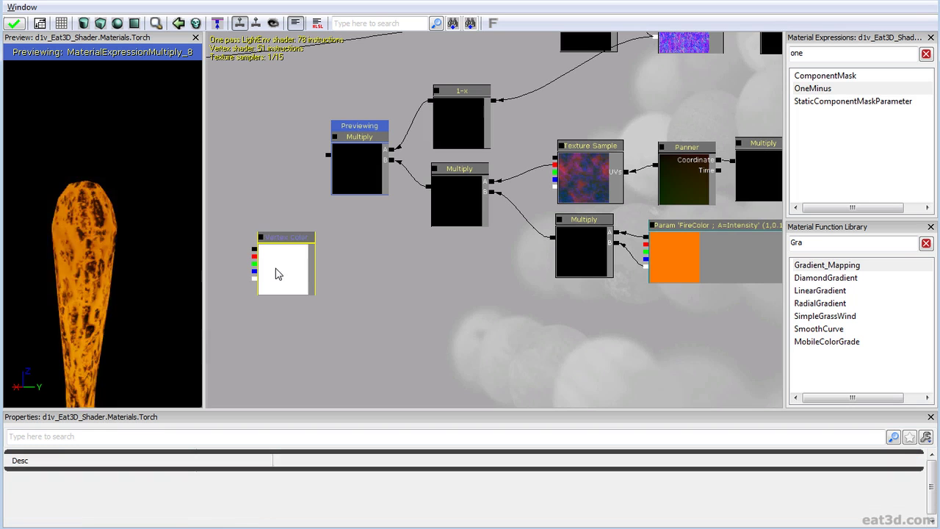
{"action": "right_click", "coordinate": [352, 169]}
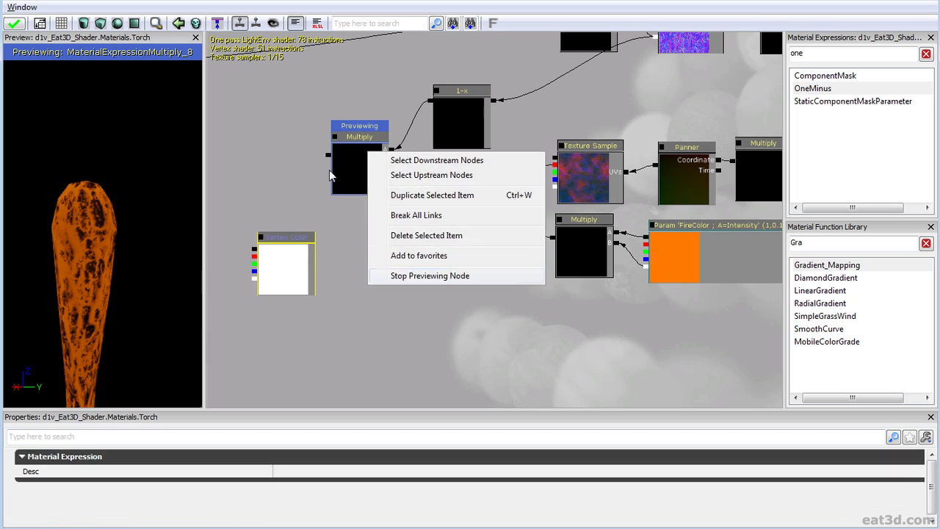
{"action": "left_click", "coordinate": [430, 276]}
{"action": "left_click_drag", "start_coordinate": [251, 174], "coordinate": [383, 189]}
{"action": "left_click_drag", "start_coordinate": [405, 277], "coordinate": [464, 272]}
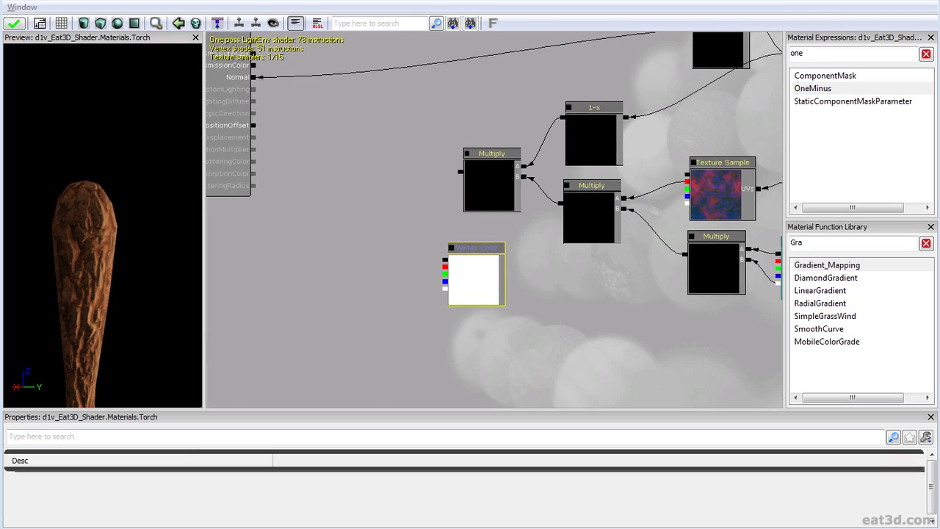
{"action": "left_click_drag", "start_coordinate": [419, 282], "coordinate": [371, 300]}
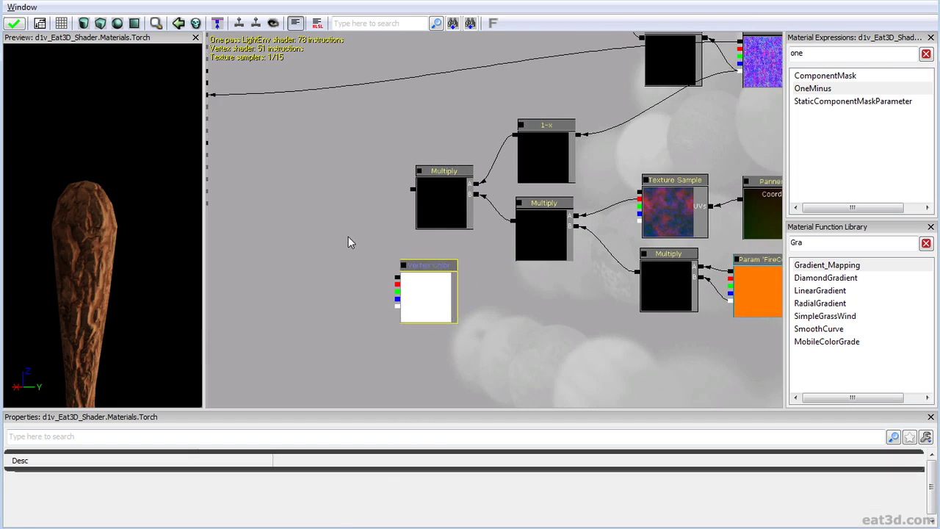
{"action": "left_click", "coordinate": [350, 239]}
{"action": "left_click_drag", "start_coordinate": [349, 247], "coordinate": [334, 252]}
Add a copy of the Multiply node, feeding the previous Multiply into A and the Vertex Color red channel into B
{"action": "left_click", "coordinate": [445, 214]}
{"action": "key", "text": "ctrl+c"}
{"action": "key", "text": "ctrl+v"}
{"action": "left_click_drag", "start_coordinate": [434, 225], "coordinate": [316, 252], "text": "ctrl"}
{"action": "left_click", "coordinate": [373, 293]}
{"action": "left_click", "coordinate": [405, 299]}
{"action": "left_click_drag", "start_coordinate": [416, 289], "coordinate": [434, 278], "text": "ctrl"}
{"action": "left_click", "coordinate": [396, 281]}
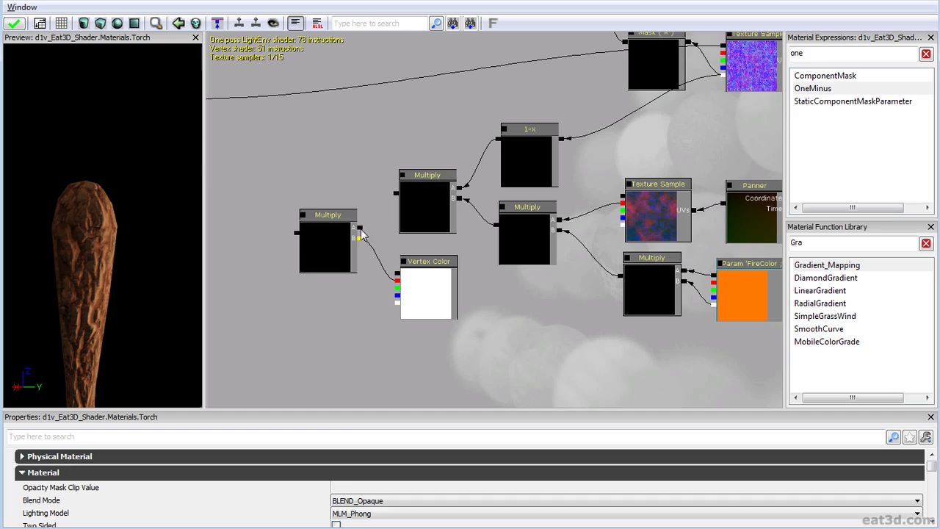
{"action": "left_click_drag", "start_coordinate": [394, 196], "coordinate": [395, 195]}
Connect the final Multiply node to the material's Emissive input and apply the material changes
{"action": "left_click", "coordinate": [432, 287]}
{"action": "left_click_drag", "start_coordinate": [427, 280], "coordinate": [422, 268], "text": "ctrl"}
{"action": "left_click_drag", "start_coordinate": [351, 268], "coordinate": [477, 256]}
{"action": "left_click_drag", "start_coordinate": [590, 284], "coordinate": [589, 300], "text": "ctrl"}
{"action": "left_click_drag", "start_coordinate": [453, 246], "coordinate": [342, 144]}
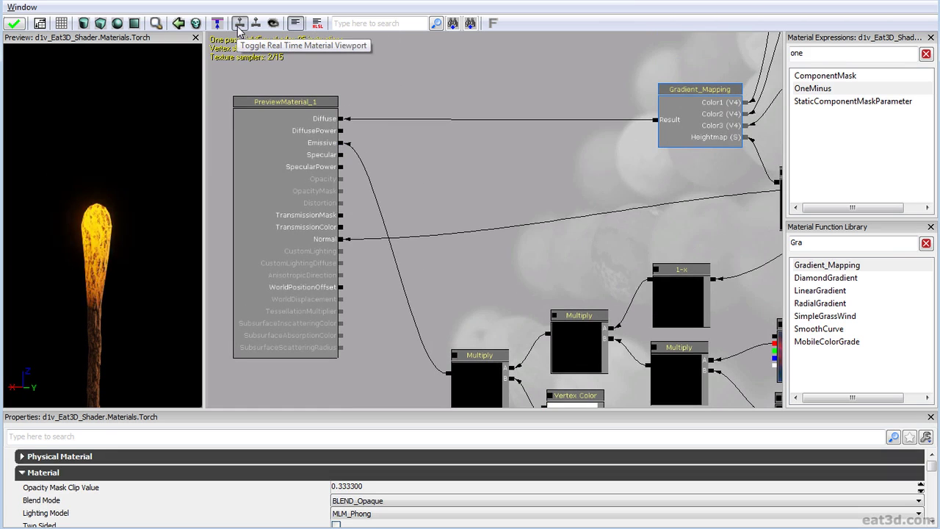
{"action": "left_click", "coordinate": [14, 23]}
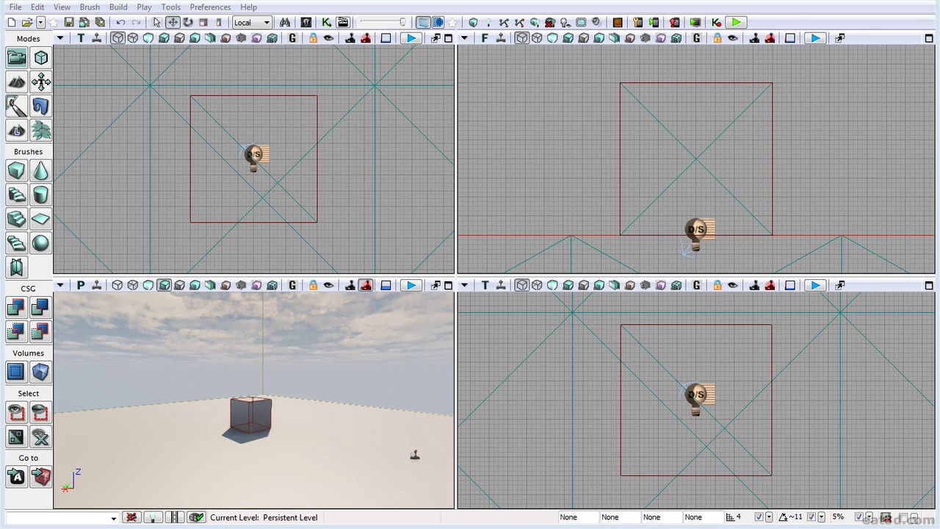
Create a new map from the Night Lighting template without saving Untitled_2
{"action": "left_click", "coordinate": [228, 449]}
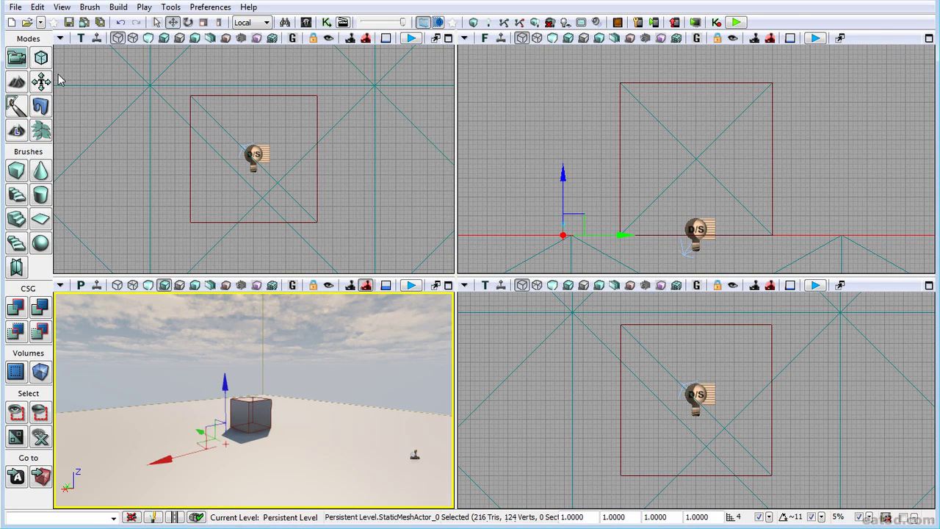
{"action": "left_click", "coordinate": [40, 22]}
{"action": "left_click", "coordinate": [12, 22]}
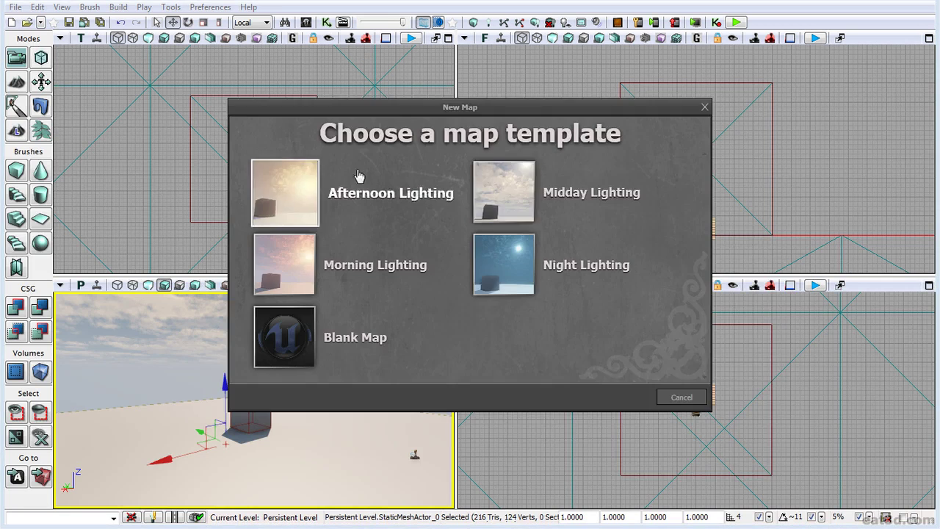
{"action": "left_click", "coordinate": [505, 290]}
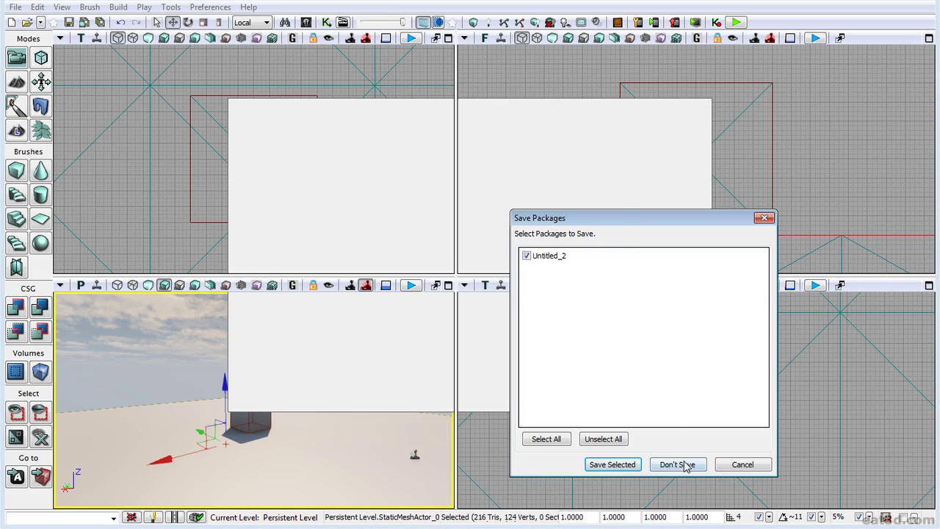
{"action": "left_click", "coordinate": [591, 469]}
Place the torch static mesh on the floor near the cube and set its draw scale to 10
{"action": "left_click", "coordinate": [492, 378]}
{"action": "left_click_drag", "start_coordinate": [196, 475], "coordinate": [153, 449]}
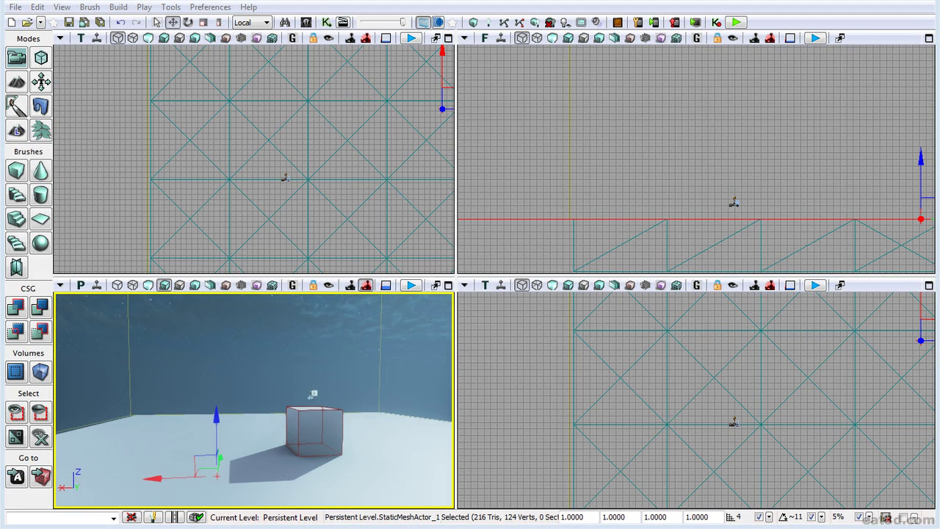
{"action": "type", "text": "0"}
{"action": "key", "text": "Return"}
Show the torch in game view in the perspective viewport and minimize the Static Mesh Editor
{"action": "mouse_move", "coordinate": [207, 353]}
{"action": "right_mouse_down"}
{"action": "mouse_move", "coordinate": [192, 364]}
{"action": "mouse_move", "coordinate": [201, 396]}
{"action": "mouse_move", "coordinate": [192, 360]}
{"action": "right_mouse_up"}
{"action": "key", "text": "g"}
{"action": "key", "text": "s"}
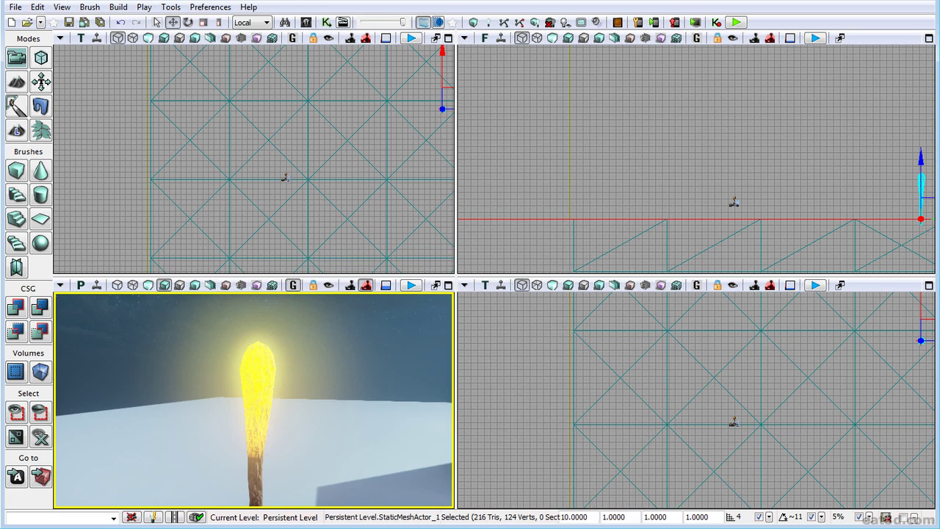
{"action": "key", "text": "alt+Tab"}
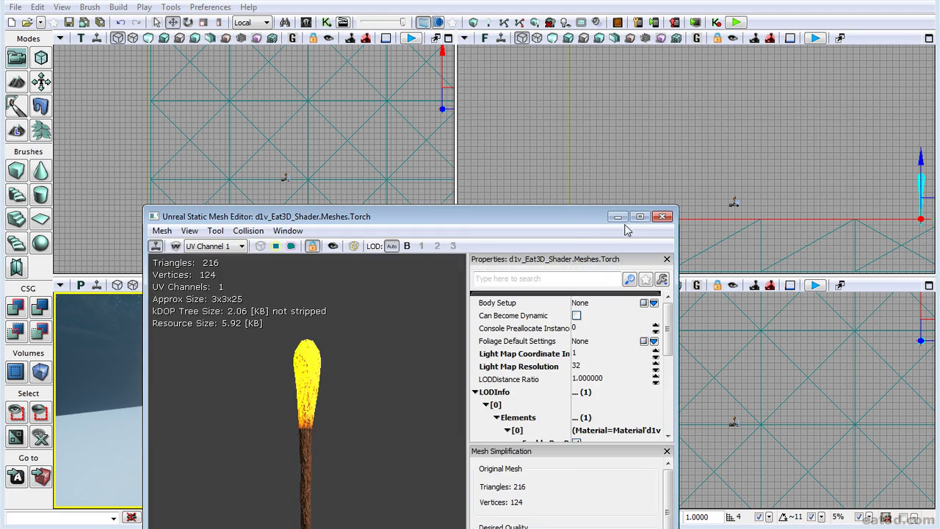
{"action": "left_click", "coordinate": [618, 216]}
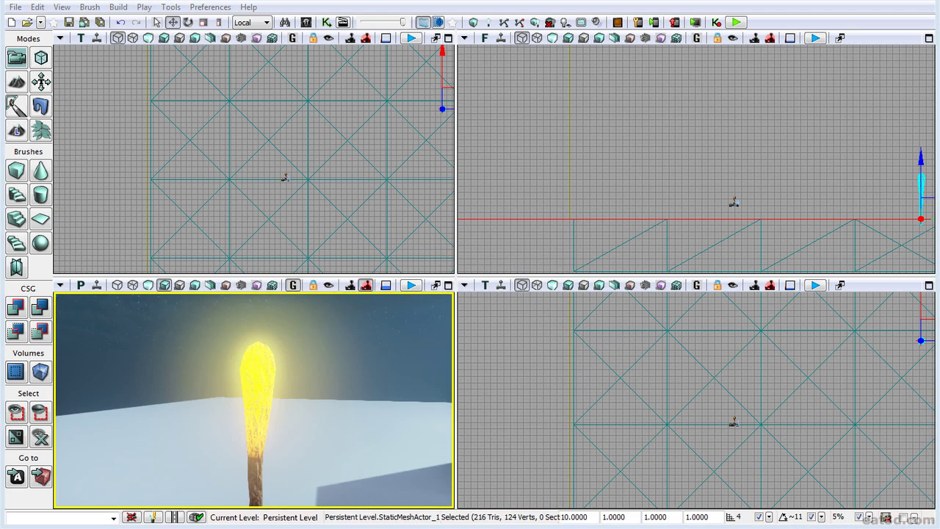
Enable real-time display in the perspective viewport and examine the torch's glow up close
{"action": "left_click_drag", "start_coordinate": [254, 400], "coordinate": [245, 345]}
{"action": "left_click_drag", "start_coordinate": [244, 379], "coordinate": [244, 423]}
{"action": "left_click", "coordinate": [97, 286]}
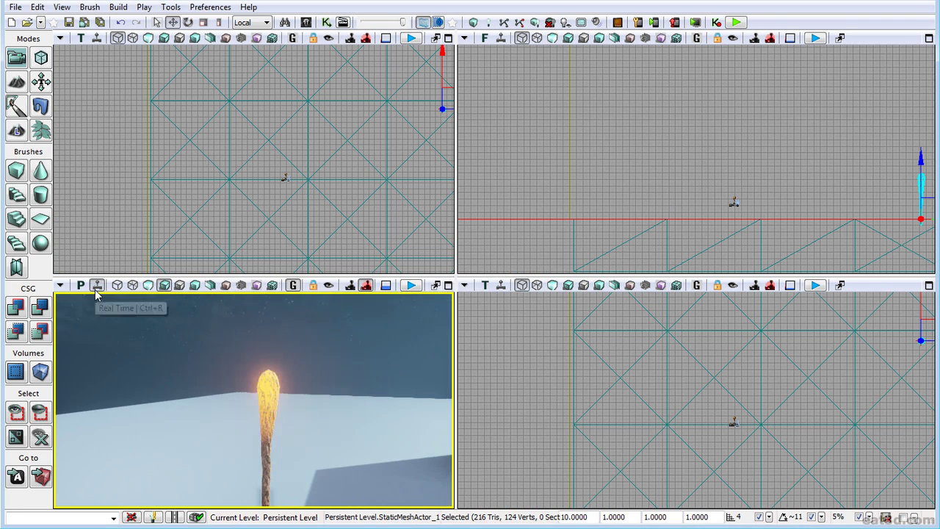
{"action": "left_click_drag", "start_coordinate": [384, 367], "coordinate": [387, 316]}
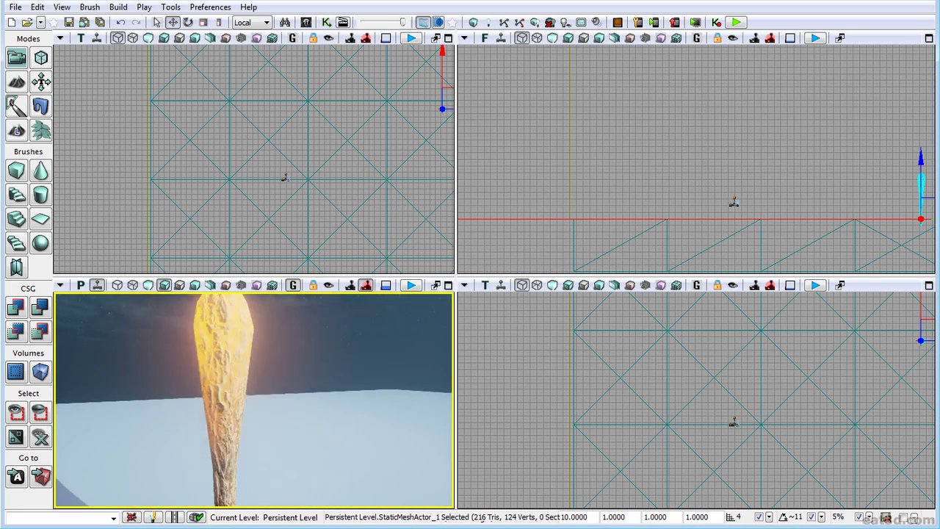
Use Mesh Paint on the torch's vertex colors to erase the fire glow and paint white back over its upper part
{"action": "left_click", "coordinate": [15, 107]}
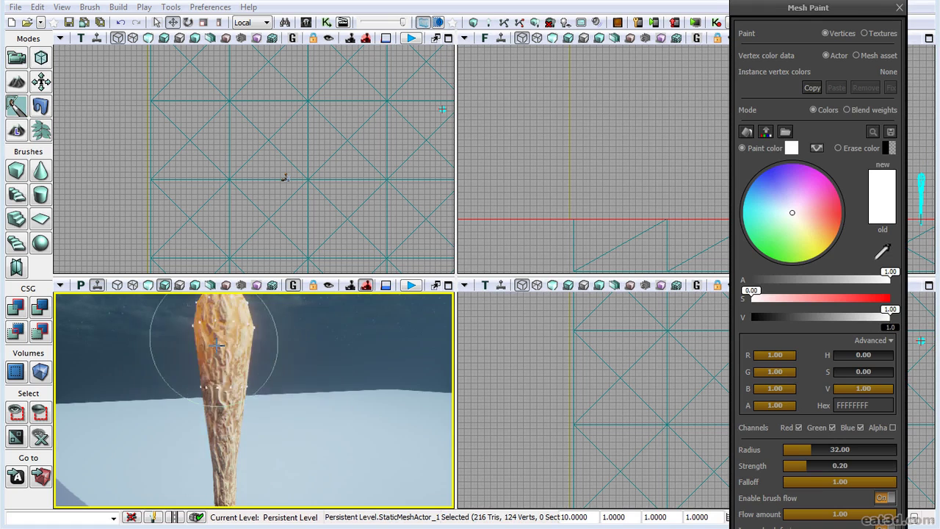
{"action": "scroll", "coordinate": [232, 368], "scroll_direction": "down", "scroll_amount": 3}
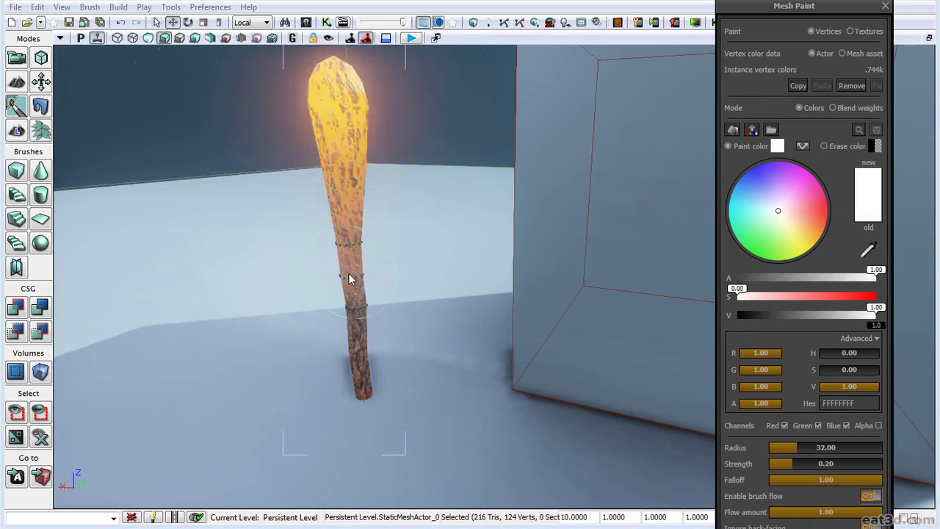
{"action": "left_click_drag", "start_coordinate": [358, 339], "coordinate": [328, 76], "text": "ctrl"}
{"action": "mouse_move", "coordinate": [327, 76]}
{"action": "right_mouse_down"}
{"action": "mouse_move", "coordinate": [294, 67]}
{"action": "mouse_move", "coordinate": [327, 70]}
{"action": "right_mouse_up"}
{"action": "middle_click_drag", "start_coordinate": [327, 70], "coordinate": [290, 103]}
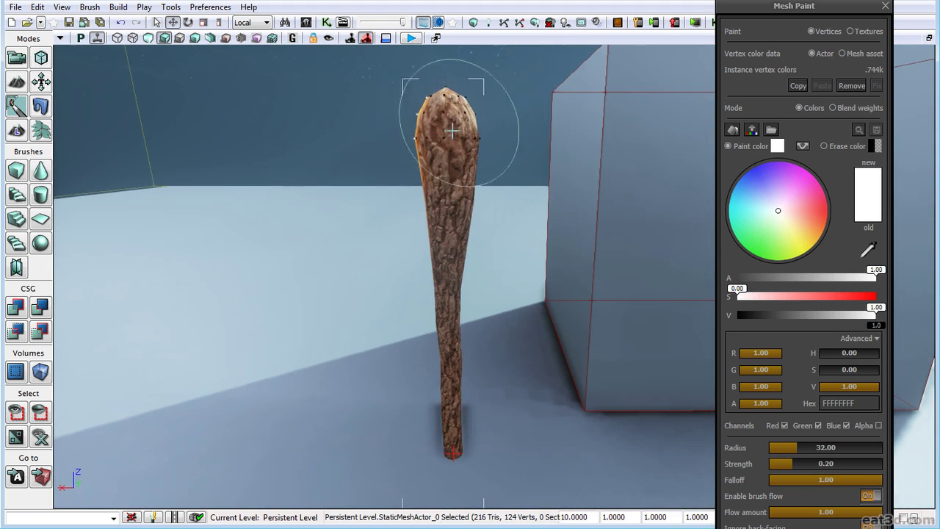
{"action": "mouse_move", "coordinate": [451, 131]}
{"action": "left_mouse_down", "text": "ctrl"}
{"action": "mouse_move", "coordinate": [438, 191]}
{"action": "mouse_move", "coordinate": [450, 312]}
{"action": "mouse_move", "coordinate": [447, 188]}
{"action": "left_mouse_up", "text": "ctrl"}
{"action": "mouse_move", "coordinate": [447, 187]}
{"action": "right_mouse_down"}
{"action": "mouse_move", "coordinate": [506, 195]}
{"action": "mouse_move", "coordinate": [433, 187]}
{"action": "mouse_move", "coordinate": [492, 176]}
{"action": "mouse_move", "coordinate": [506, 188]}
{"action": "right_mouse_up"}
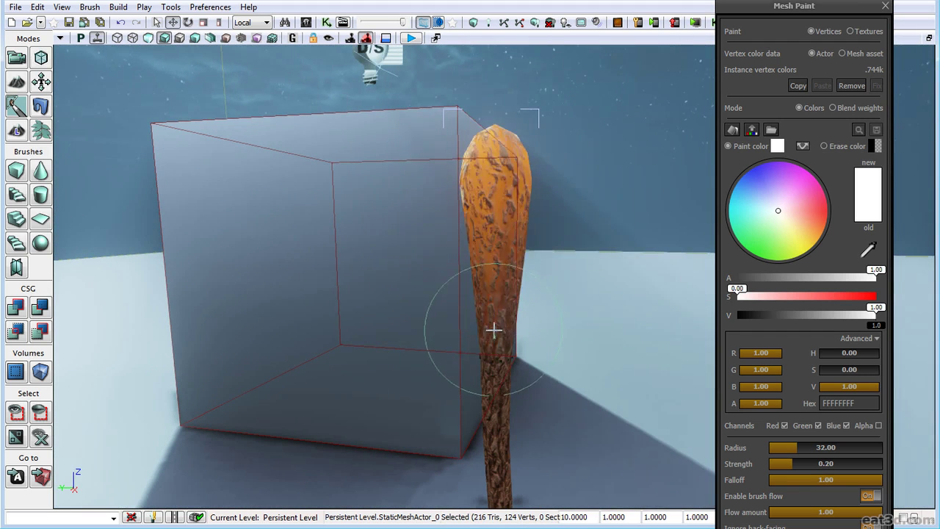
Erase the painted vertex colors over the torch's head and handle from several sides to remove the fire glow
{"action": "left_click_drag", "start_coordinate": [497, 356], "coordinate": [499, 211], "text": "ctrl+shift"}
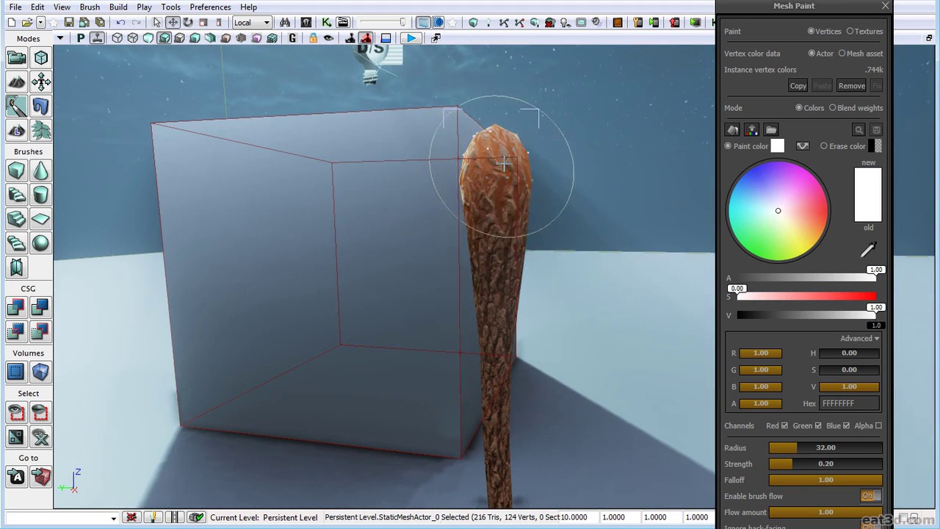
{"action": "right_click_drag", "start_coordinate": [485, 165], "coordinate": [486, 220]}
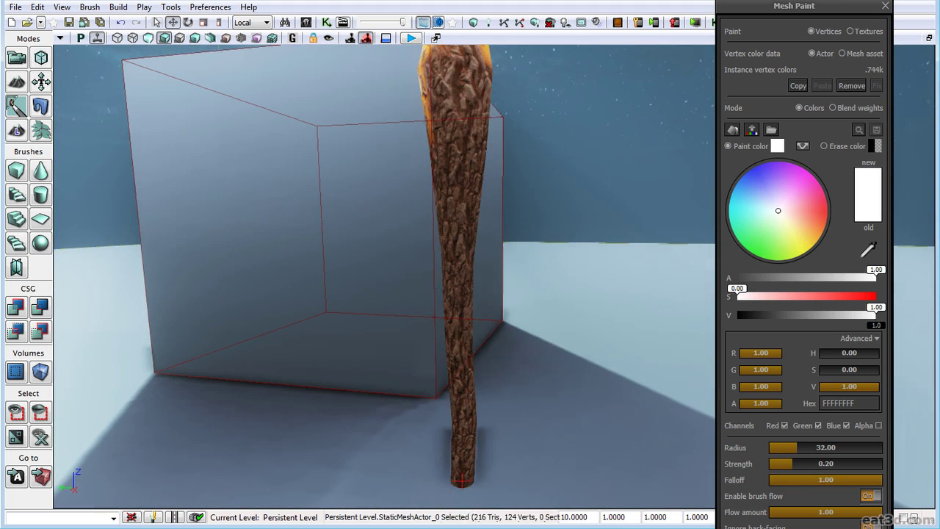
{"action": "mouse_move", "coordinate": [460, 365]}
{"action": "left_mouse_down", "text": "ctrl"}
{"action": "mouse_move", "coordinate": [460, 404]}
{"action": "mouse_move", "coordinate": [449, 385]}
{"action": "mouse_move", "coordinate": [444, 224]}
{"action": "left_mouse_up", "text": "ctrl"}
{"action": "mouse_move", "coordinate": [456, 113]}
{"action": "left_mouse_down", "text": "ctrl"}
{"action": "mouse_move", "coordinate": [457, 53]}
{"action": "mouse_move", "coordinate": [461, 448]}
{"action": "mouse_move", "coordinate": [456, 274]}
{"action": "left_mouse_up", "text": "ctrl"}
{"action": "mouse_move", "coordinate": [444, 131]}
{"action": "left_mouse_down", "text": "ctrl+shift"}
{"action": "mouse_move", "coordinate": [453, 70]}
{"action": "mouse_move", "coordinate": [506, 132]}
{"action": "mouse_move", "coordinate": [710, 250]}
{"action": "left_mouse_up", "text": "ctrl+shift"}
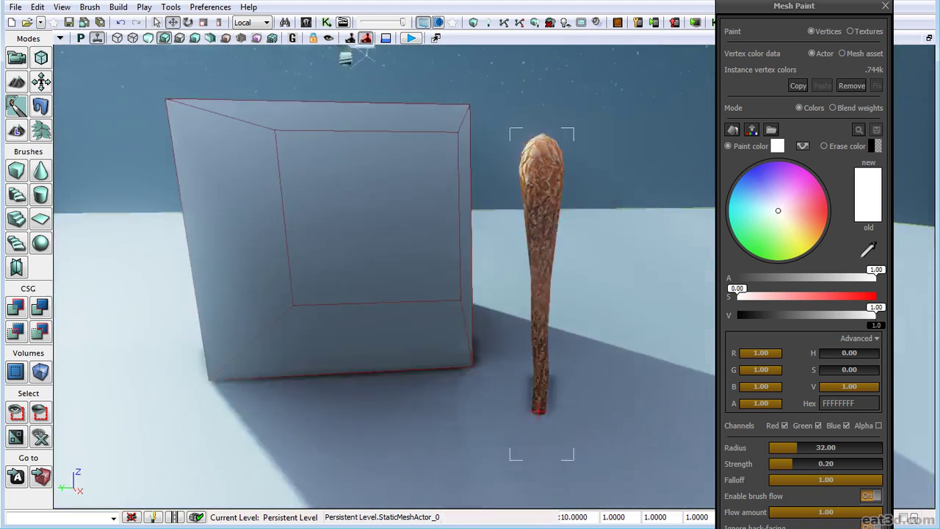
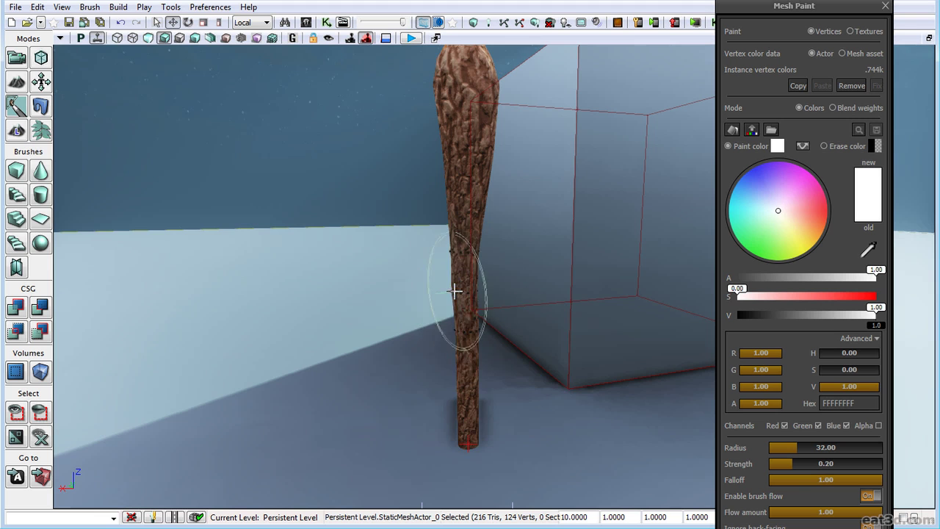
Try white vertex paint on the torch's lower handle to make it glow, and erase it back to plain bark
{"action": "mouse_move", "coordinate": [466, 430]}
{"action": "left_mouse_down", "text": "ctrl"}
{"action": "mouse_move", "coordinate": [453, 367]}
{"action": "mouse_move", "coordinate": [465, 304]}
{"action": "mouse_move", "coordinate": [464, 142]}
{"action": "left_mouse_up", "text": "ctrl"}
{"action": "middle_click_drag", "start_coordinate": [464, 142], "coordinate": [479, 127]}
{"action": "mouse_move", "coordinate": [515, 124]}
{"action": "left_mouse_down", "text": "ctrl"}
{"action": "mouse_move", "coordinate": [528, 196]}
{"action": "mouse_move", "coordinate": [528, 339]}
{"action": "mouse_move", "coordinate": [521, 331]}
{"action": "left_mouse_up", "text": "ctrl"}
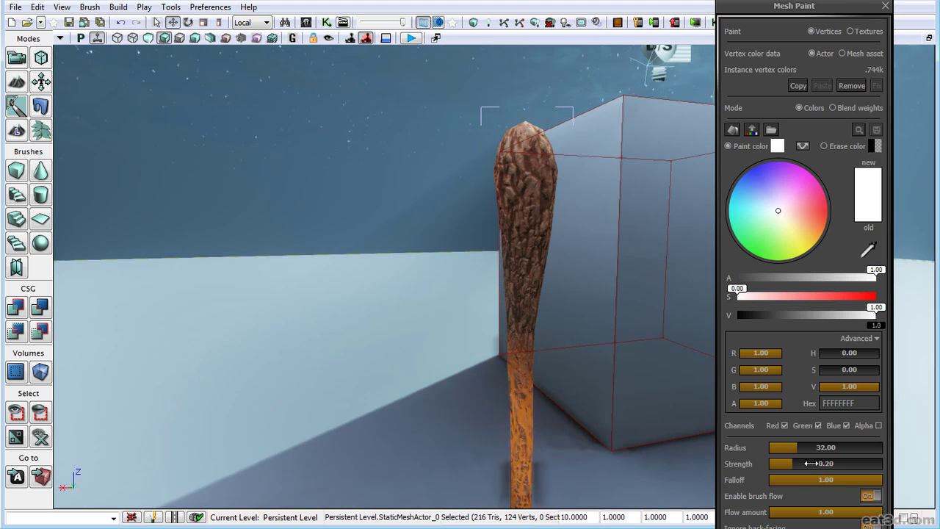
{"action": "left_click_drag", "start_coordinate": [515, 388], "coordinate": [519, 369], "text": "ctrl"}
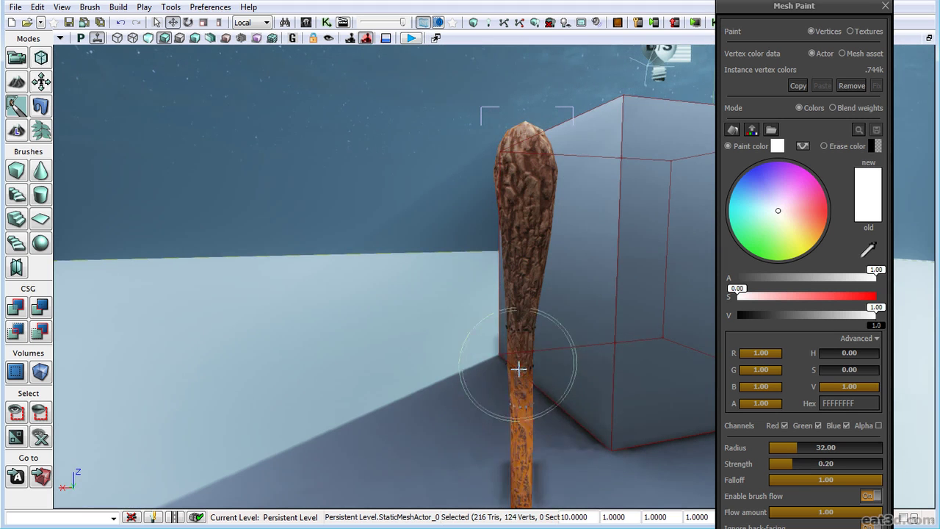
{"action": "middle_click_drag", "start_coordinate": [522, 411], "coordinate": [499, 367]}
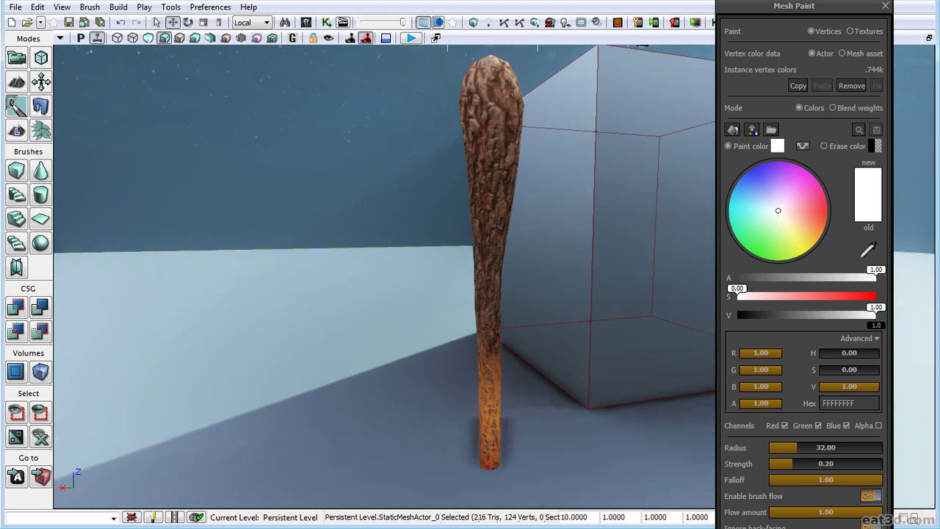
{"action": "mouse_move", "coordinate": [500, 367]}
{"action": "left_mouse_down", "text": "ctrl"}
{"action": "mouse_move", "coordinate": [497, 406]}
{"action": "mouse_move", "coordinate": [492, 366]}
{"action": "left_mouse_up", "text": "ctrl"}
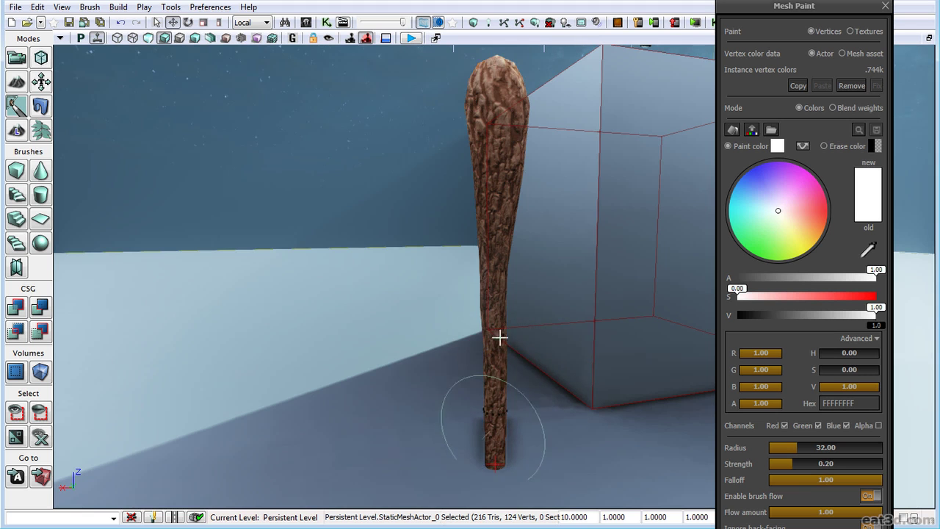
Paint white vertex color around the torch's head to bring the fire glow back on its upper part
{"action": "mouse_move", "coordinate": [504, 115]}
{"action": "left_mouse_down", "text": "ctrl"}
{"action": "mouse_move", "coordinate": [482, 80]}
{"action": "mouse_move", "coordinate": [500, 111]}
{"action": "mouse_move", "coordinate": [502, 189]}
{"action": "left_mouse_up", "text": "ctrl"}
{"action": "mouse_move", "coordinate": [501, 188]}
{"action": "right_mouse_down"}
{"action": "mouse_move", "coordinate": [708, 188]}
{"action": "mouse_move", "coordinate": [639, 189]}
{"action": "right_mouse_up"}
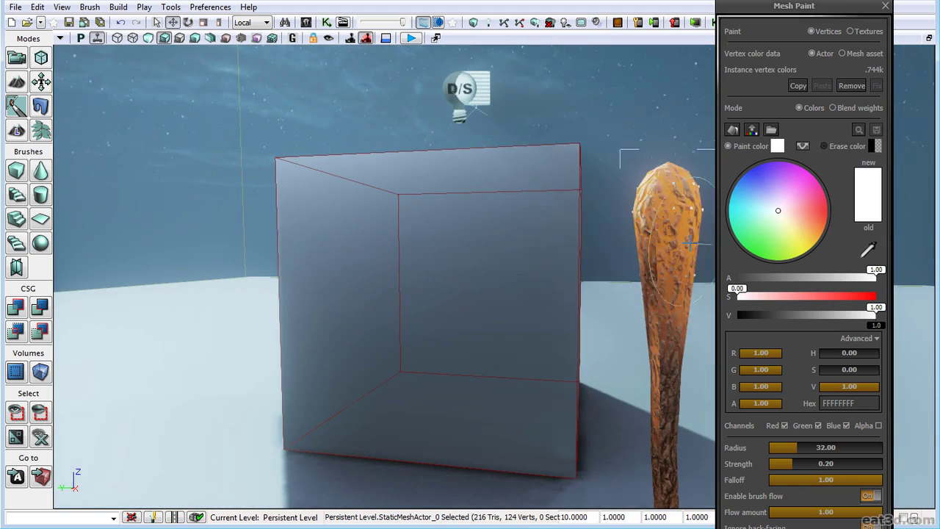
{"action": "left_click_drag", "start_coordinate": [654, 252], "coordinate": [667, 233], "text": "ctrl"}
{"action": "mouse_move", "coordinate": [667, 233]}
{"action": "right_mouse_down"}
{"action": "mouse_move", "coordinate": [712, 228]}
{"action": "mouse_move", "coordinate": [551, 224]}
{"action": "mouse_move", "coordinate": [565, 228]}
{"action": "right_mouse_up"}
{"action": "right_click_drag", "start_coordinate": [211, 286], "coordinate": [174, 284]}
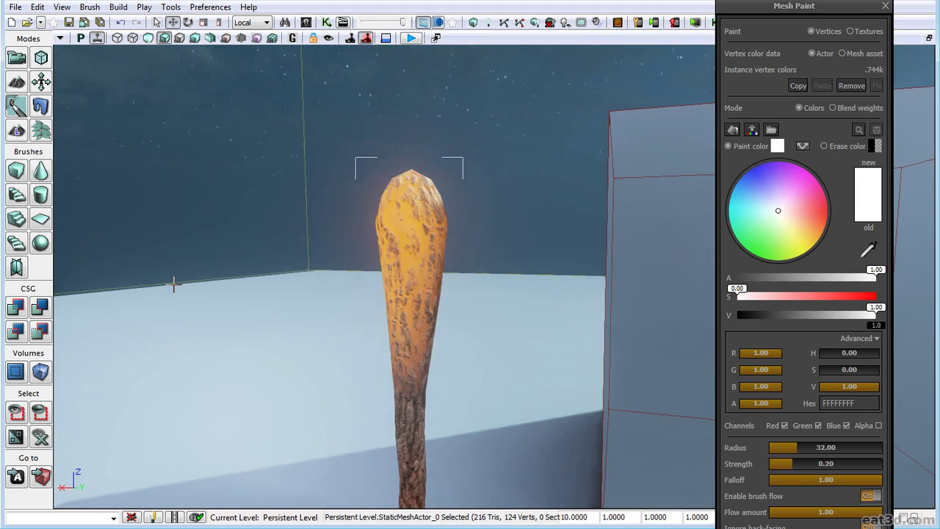
Refine the glow's lower boundary by painting white over the torch's head and erasing the vertex color just below it
{"action": "mouse_move", "coordinate": [436, 289]}
{"action": "left_mouse_down", "text": "ctrl+shift"}
{"action": "mouse_move", "coordinate": [426, 290]}
{"action": "mouse_move", "coordinate": [421, 270]}
{"action": "mouse_move", "coordinate": [432, 290]}
{"action": "mouse_move", "coordinate": [415, 316]}
{"action": "mouse_move", "coordinate": [430, 301]}
{"action": "mouse_move", "coordinate": [425, 279]}
{"action": "left_mouse_up", "text": "ctrl+shift"}
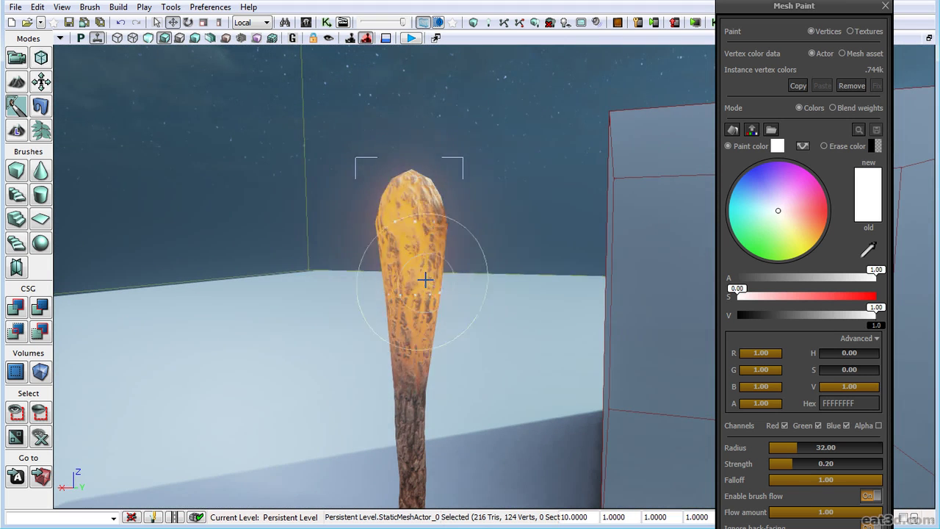
{"action": "left_click_drag", "start_coordinate": [401, 213], "coordinate": [419, 185], "text": "ctrl"}
{"action": "middle_click_drag", "start_coordinate": [419, 184], "coordinate": [456, 245]}
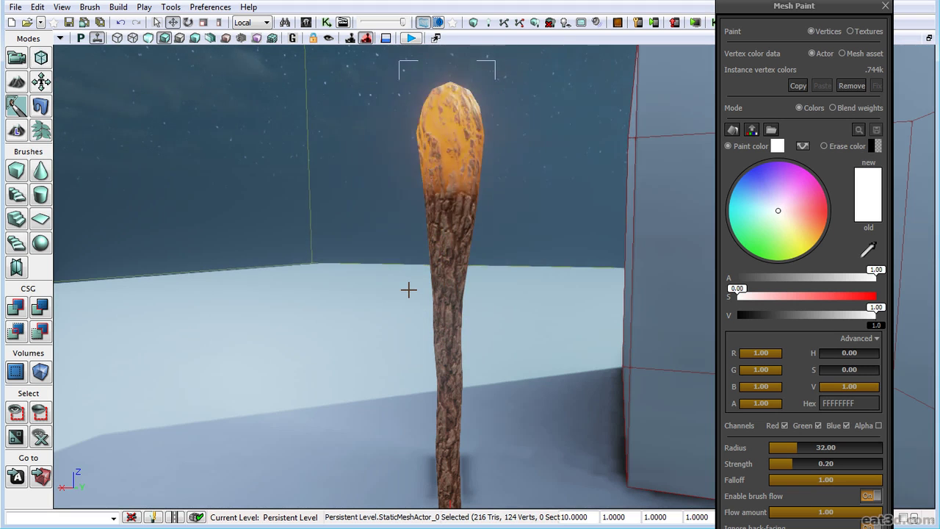
{"action": "right_click_drag", "start_coordinate": [409, 290], "coordinate": [405, 284]}
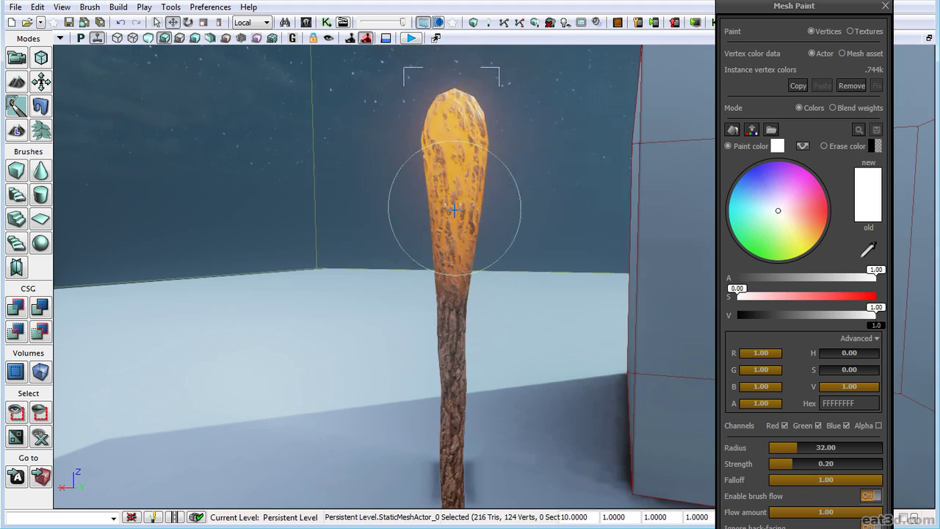
{"action": "mouse_move", "coordinate": [405, 283]}
{"action": "middle_mouse_down"}
{"action": "mouse_move", "coordinate": [390, 274]}
{"action": "mouse_move", "coordinate": [410, 277]}
{"action": "mouse_move", "coordinate": [373, 291]}
{"action": "mouse_move", "coordinate": [465, 258]}
{"action": "middle_mouse_up"}
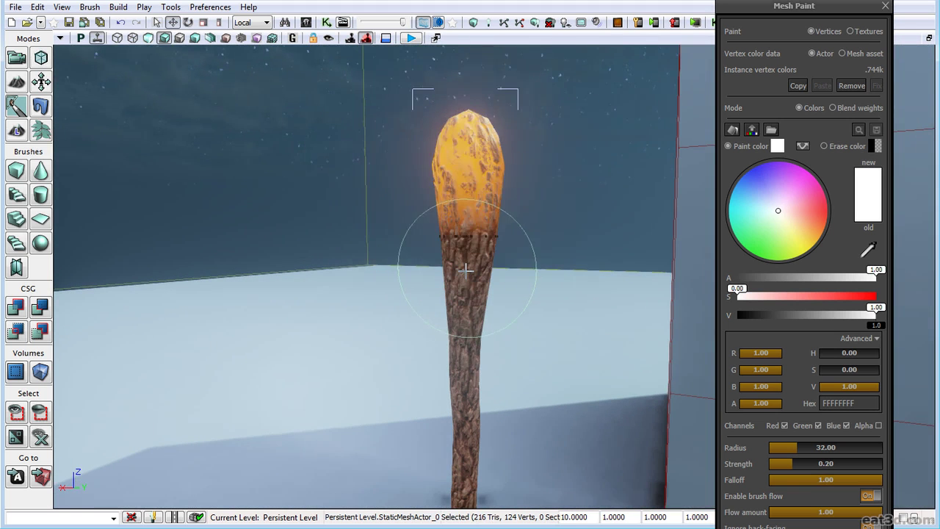